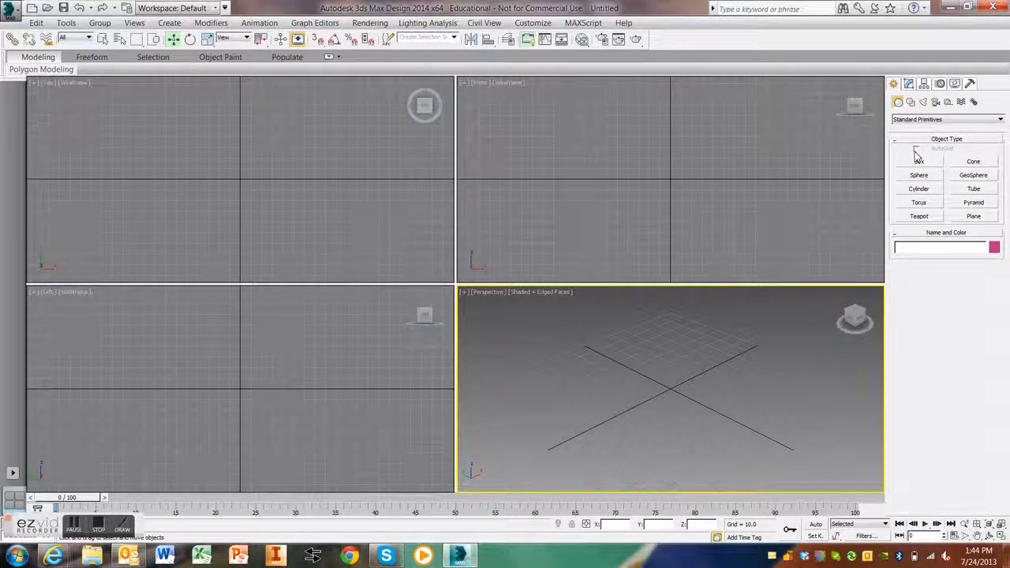
Maximize the Perspective view and create three teapots in a row, with radii of about 11.3, 12.4 and 11.6.
click(1001, 537)
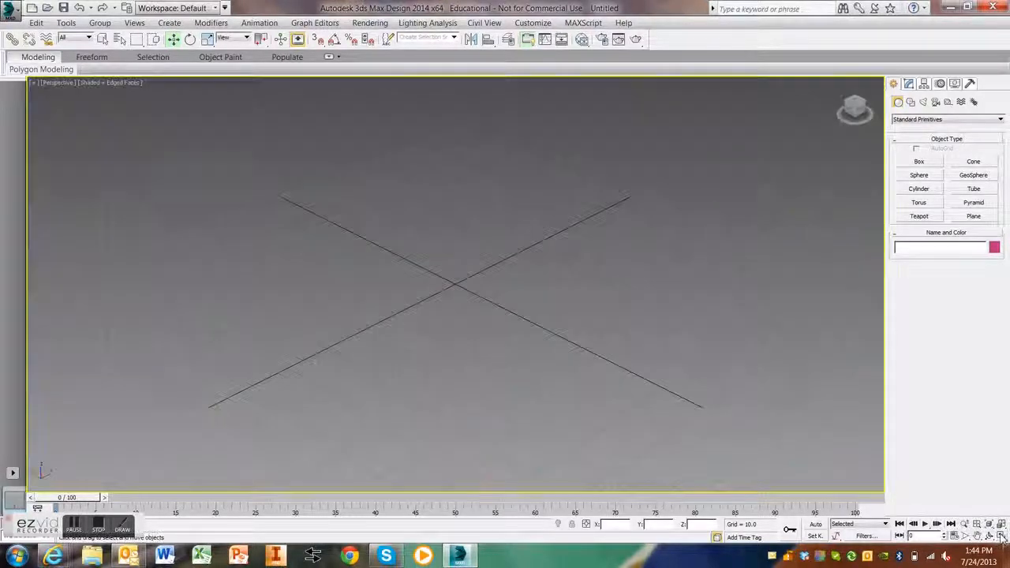
click(919, 216)
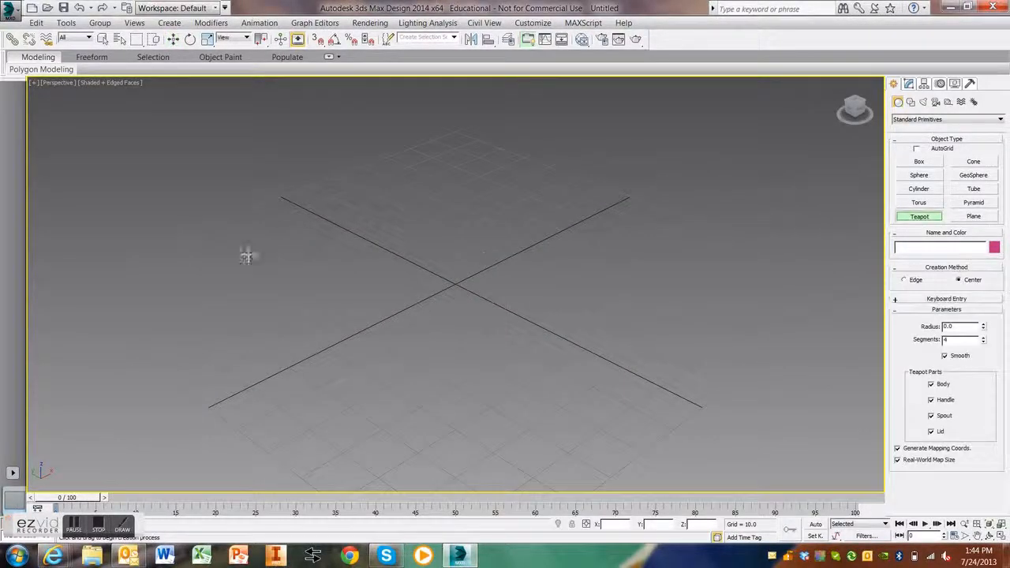
drag(194, 282, 171, 309)
drag(303, 362, 275, 376)
drag(460, 423, 430, 453)
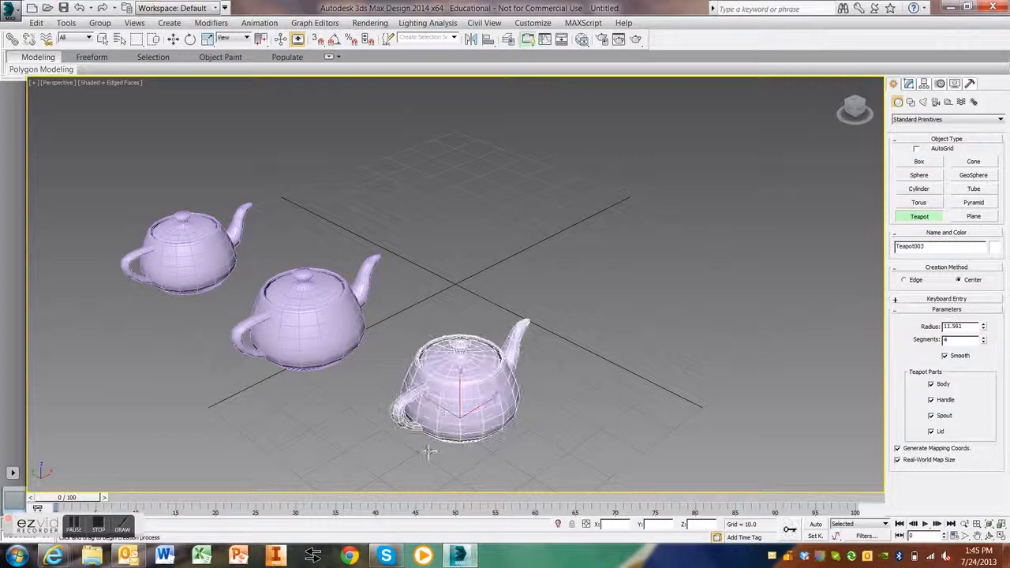
Set the radius of each of the three teapots to 10.
click(173, 39)
click(184, 251)
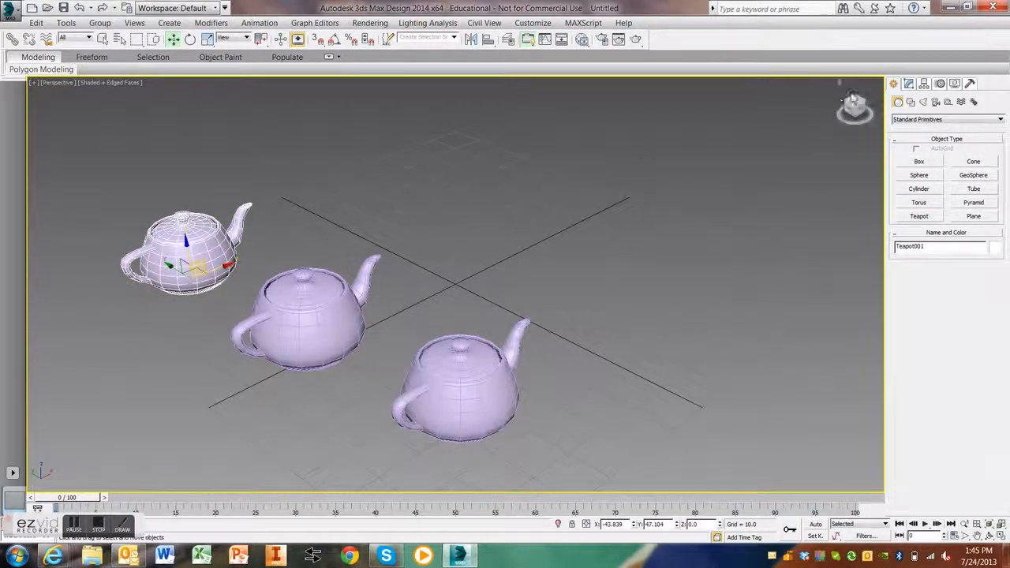
click(908, 83)
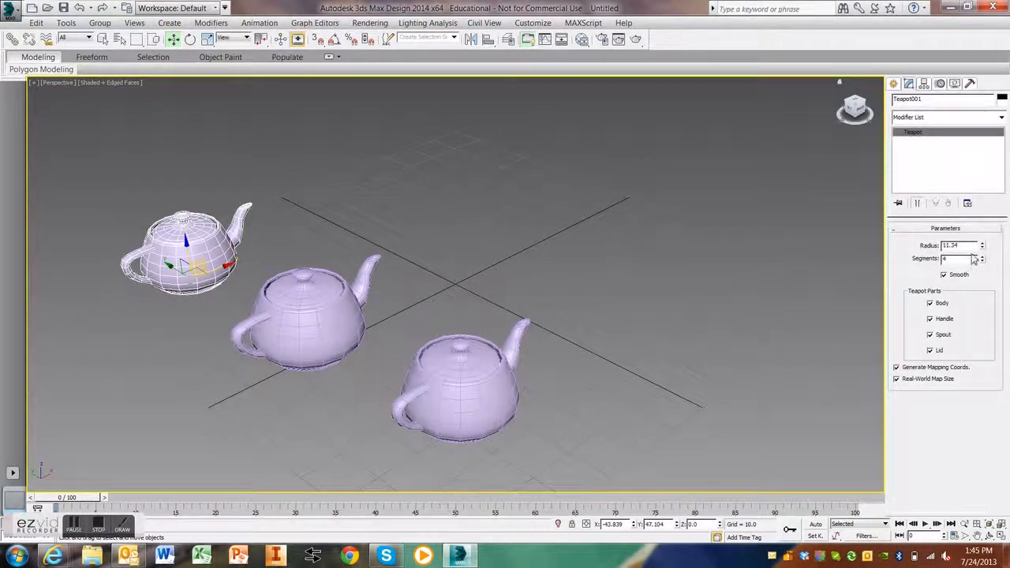
drag(965, 247, 906, 247)
click(267, 324)
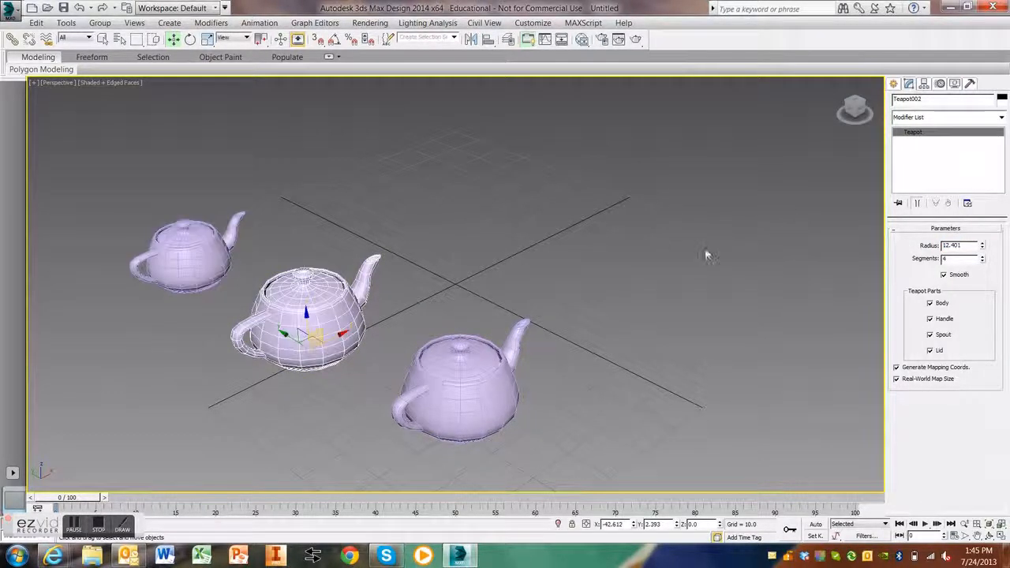
drag(971, 247, 933, 247)
text(10)
key(Return)
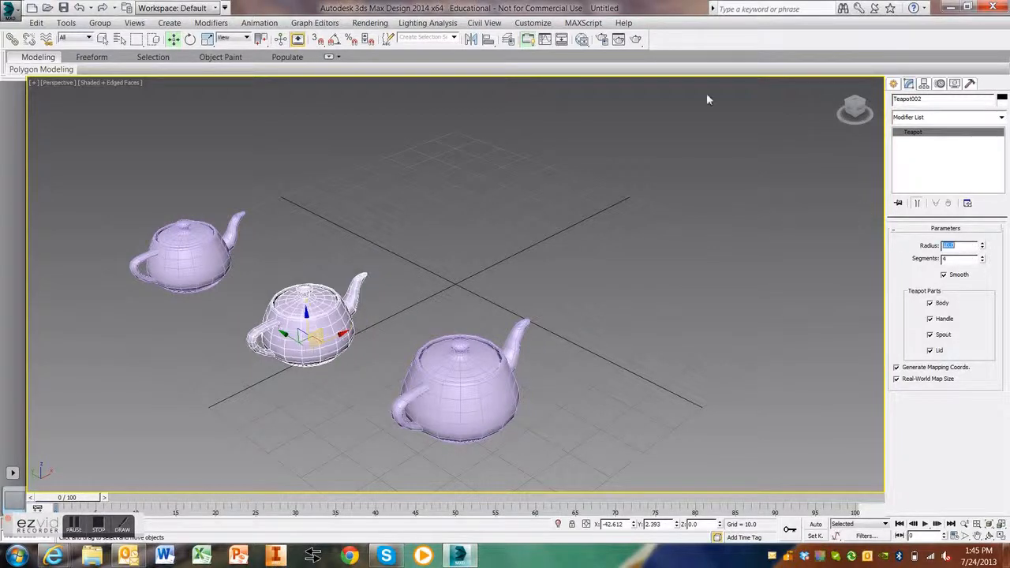
click(515, 433)
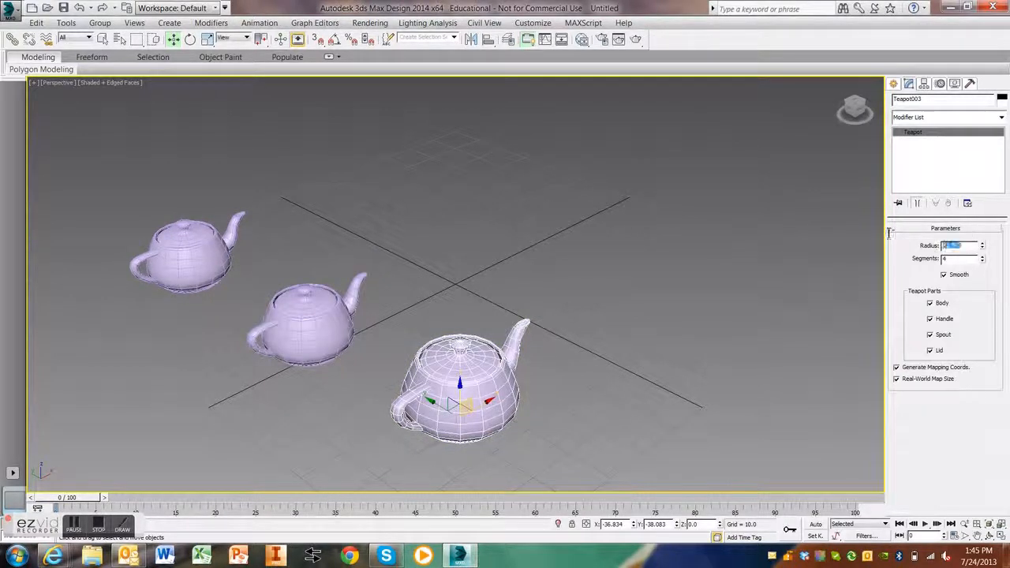
text(10)
key(Return)
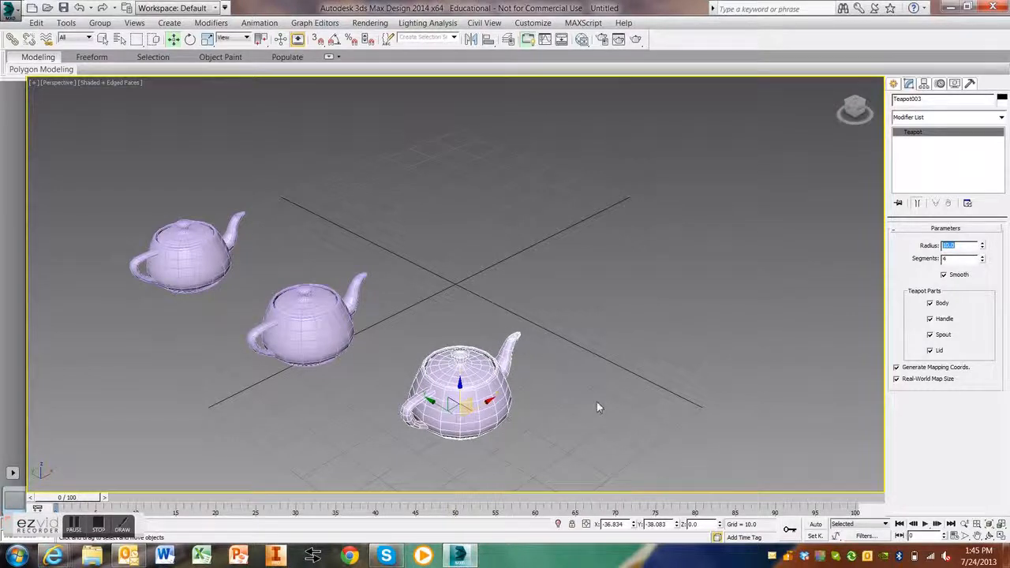
Try 10 segments on the front teapot and set its segment count back to 4.
key(z)
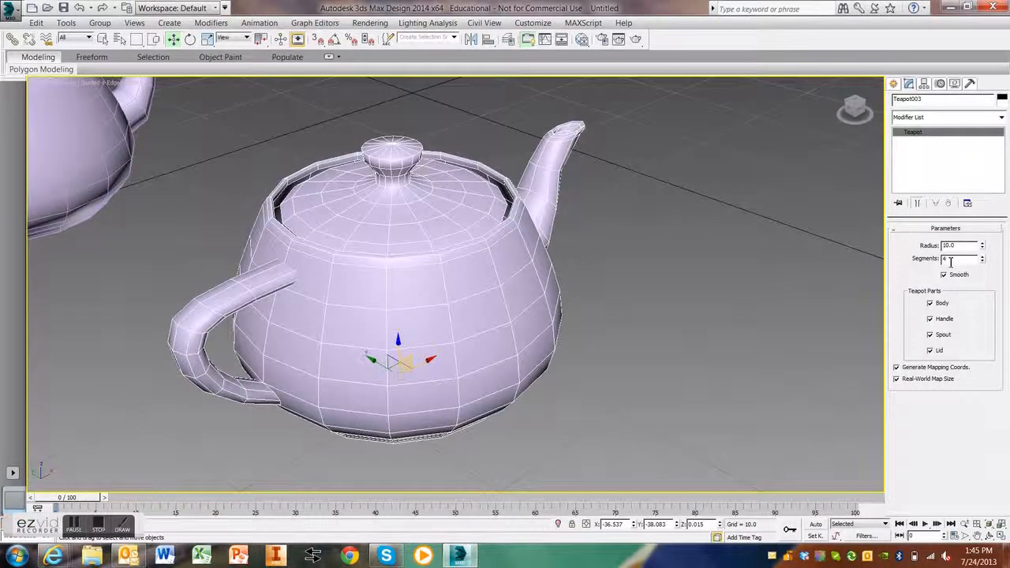
text(10)
key(Return)
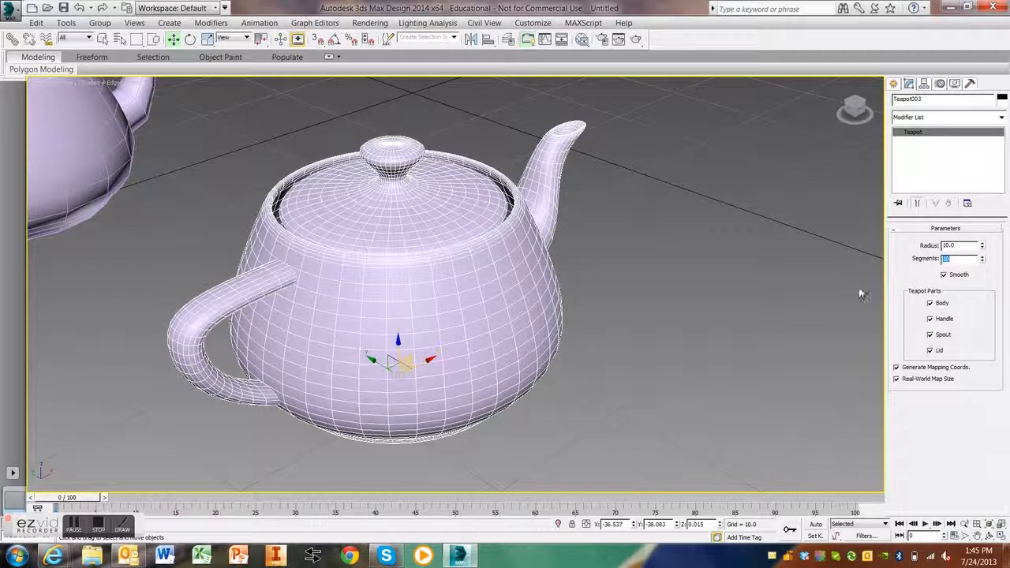
text(4)
key(Return)
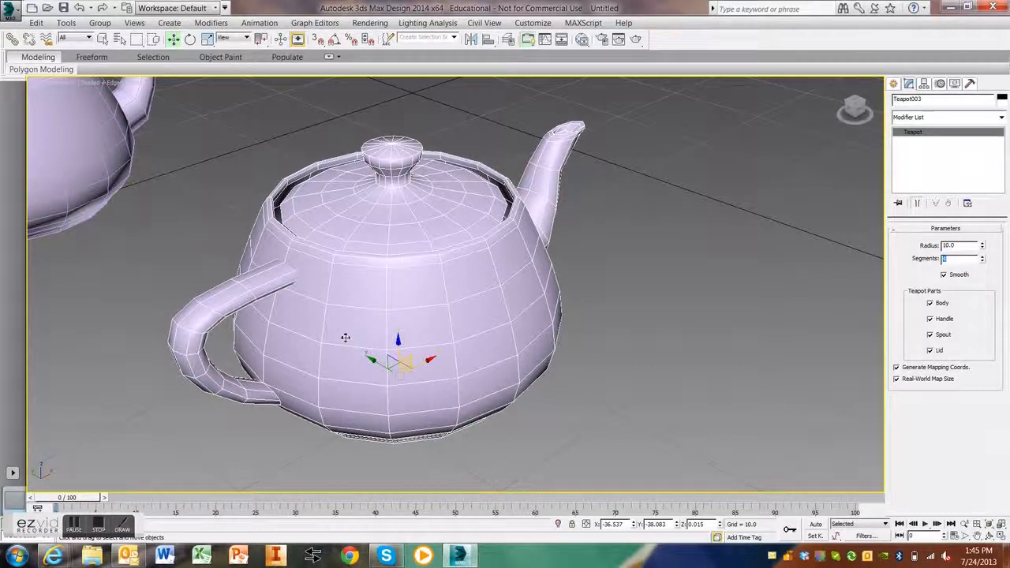
scroll(606, 345, down, 6)
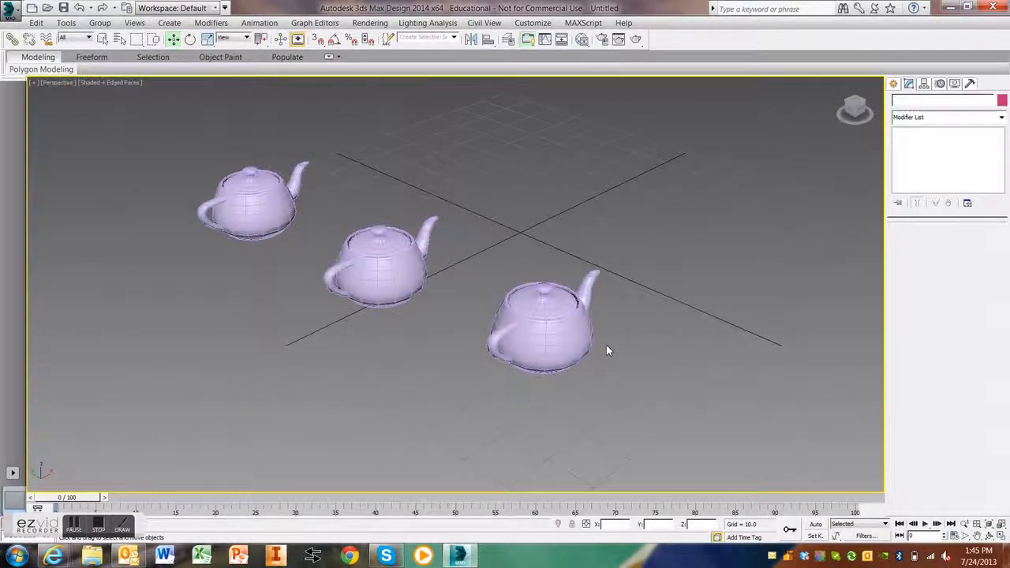
Move the front teapot to an X position of about -42.5 and give the rearmost teapot a blue object color.
mouse_move(570, 346)
mouse_down()
mouse_move(544, 357)
mouse_move(555, 359)
mouse_up()
click(248, 208)
middle_drag(247, 217, 256, 285)
click(893, 83)
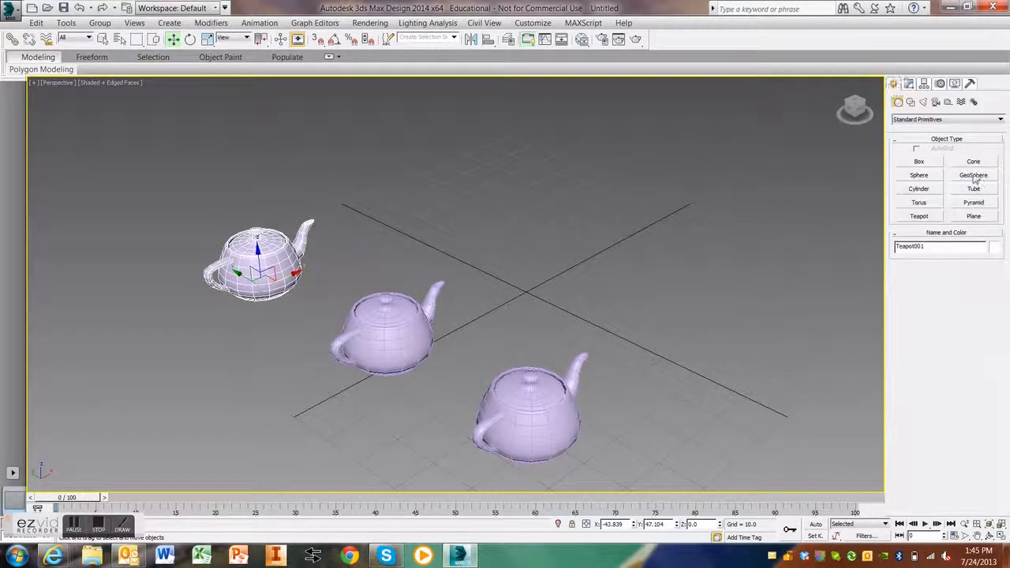
click(994, 248)
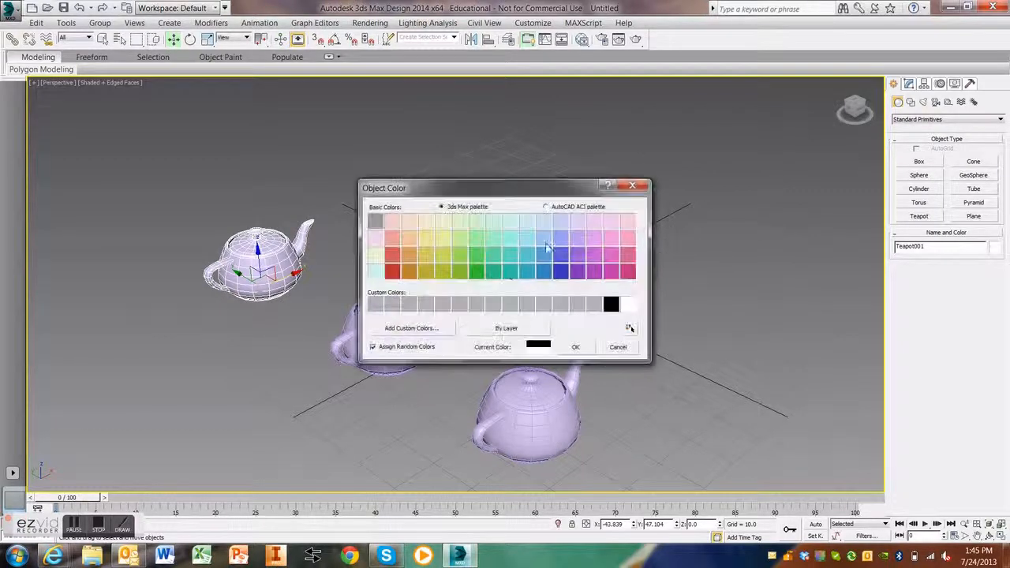
click(543, 271)
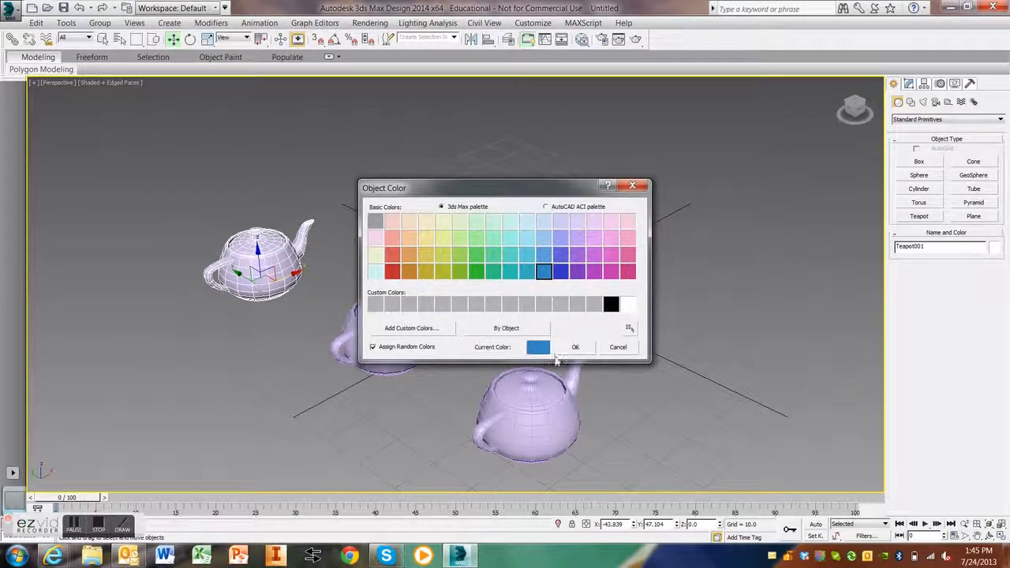
click(575, 347)
Give the middle teapot a green object color and the front teapot a gold one.
click(395, 323)
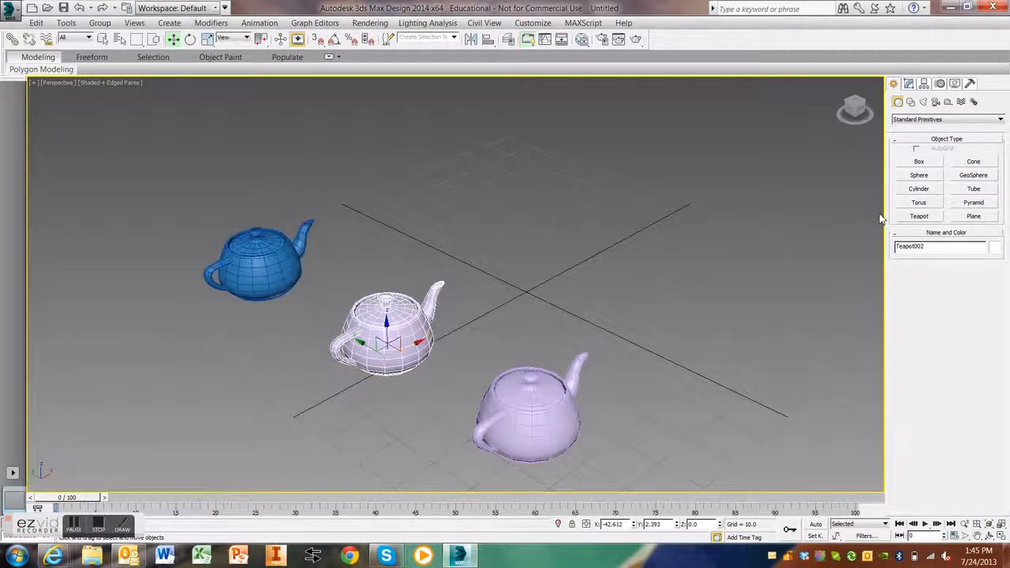
click(995, 248)
click(459, 271)
click(576, 346)
click(533, 414)
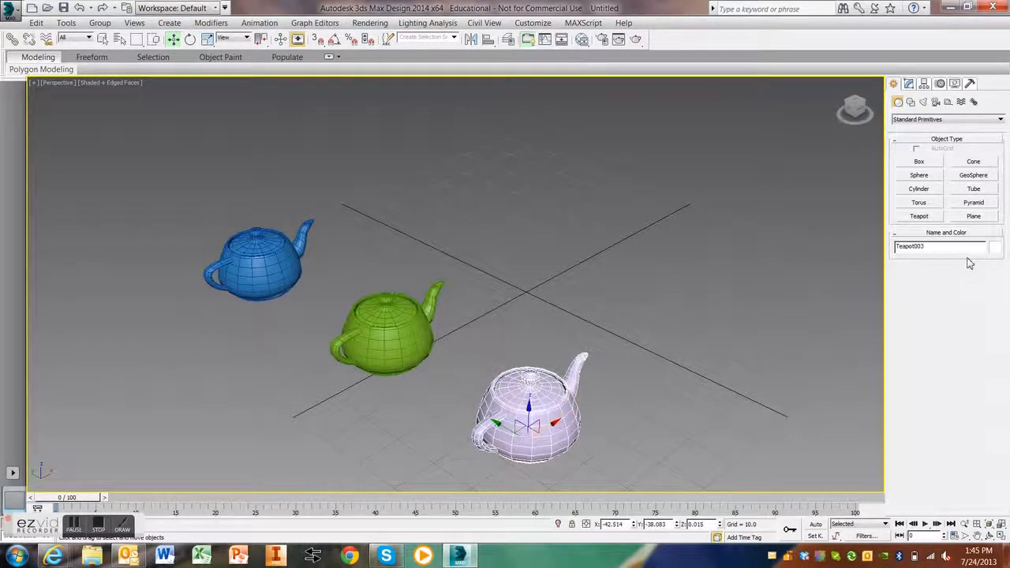
click(995, 249)
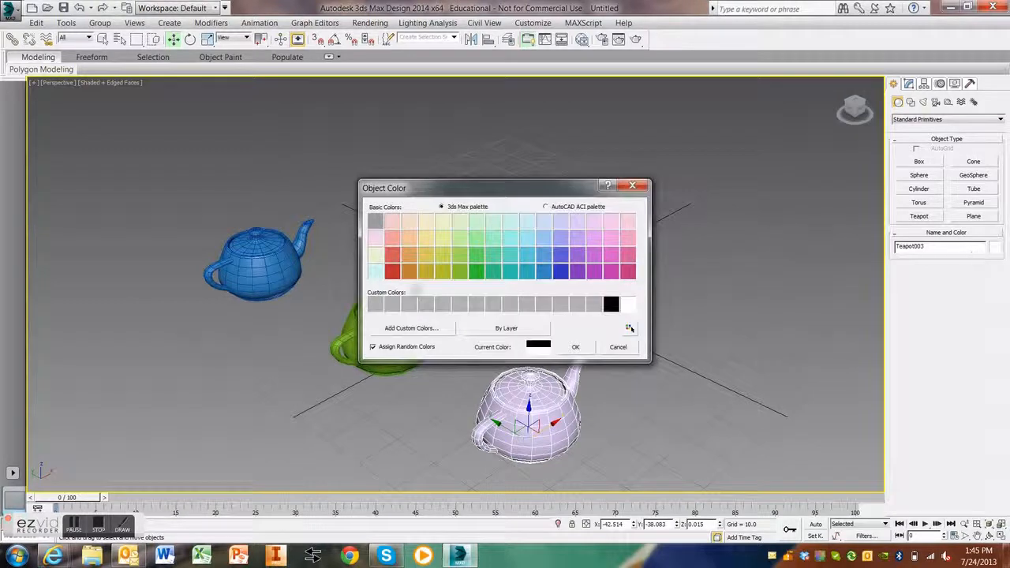
click(408, 272)
click(426, 272)
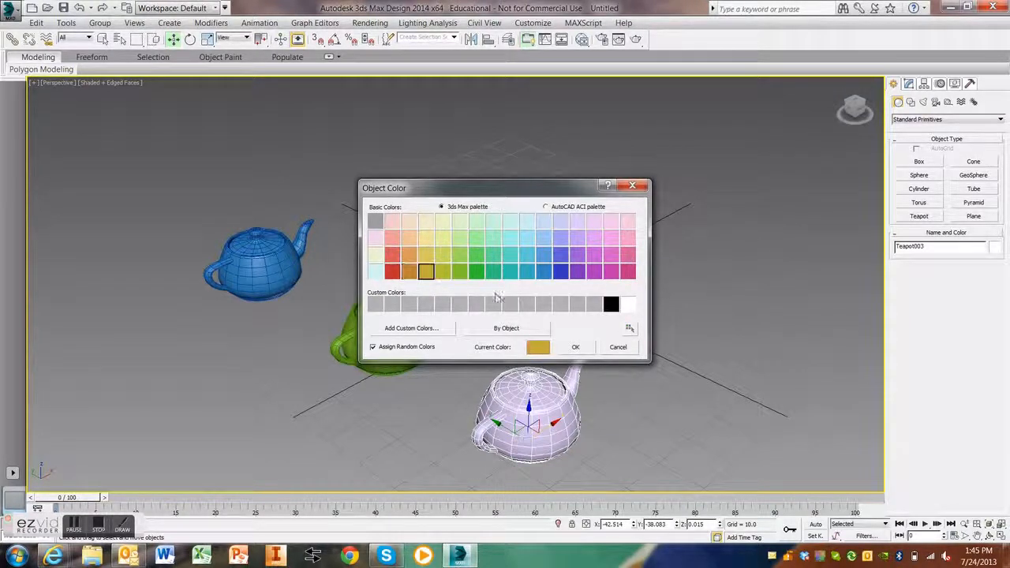
click(575, 348)
Rename the blue teapot Clone and the green teapot Instance, and give the gold teapot a new name too.
click(419, 347)
click(267, 276)
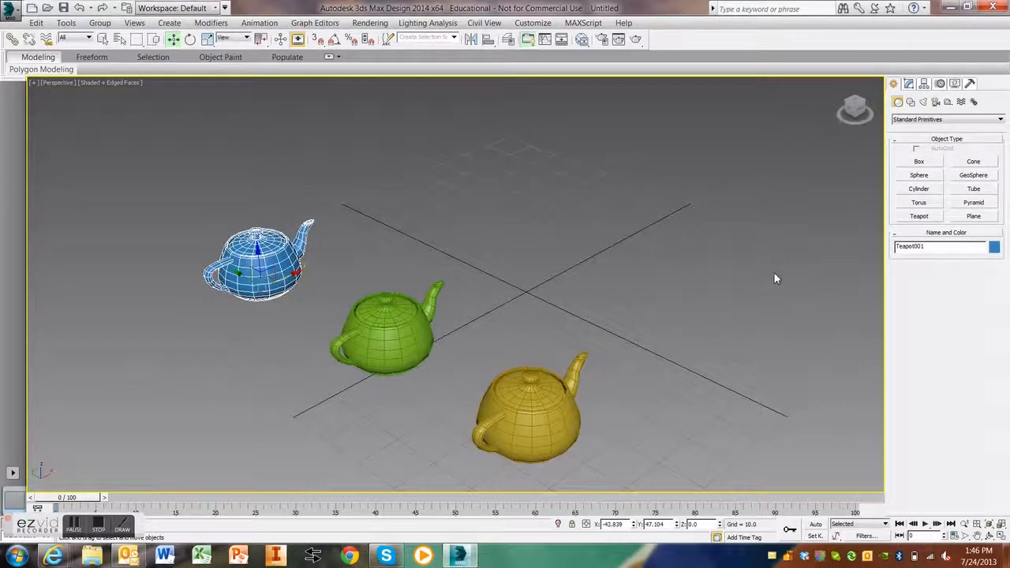
drag(927, 246, 863, 245)
text(Chri)
click(335, 328)
drag(959, 247, 796, 234)
text(Ma)
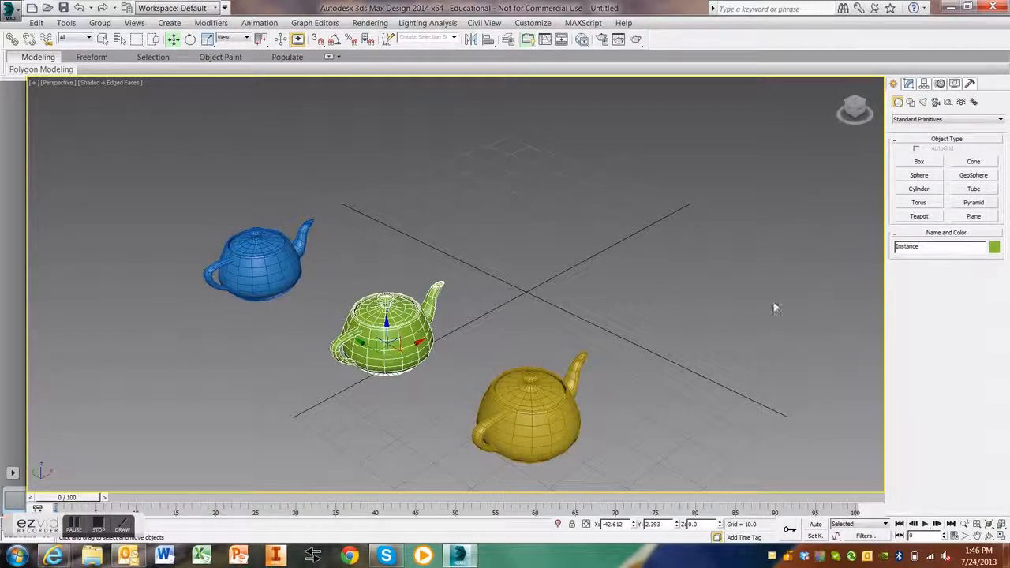
click(564, 392)
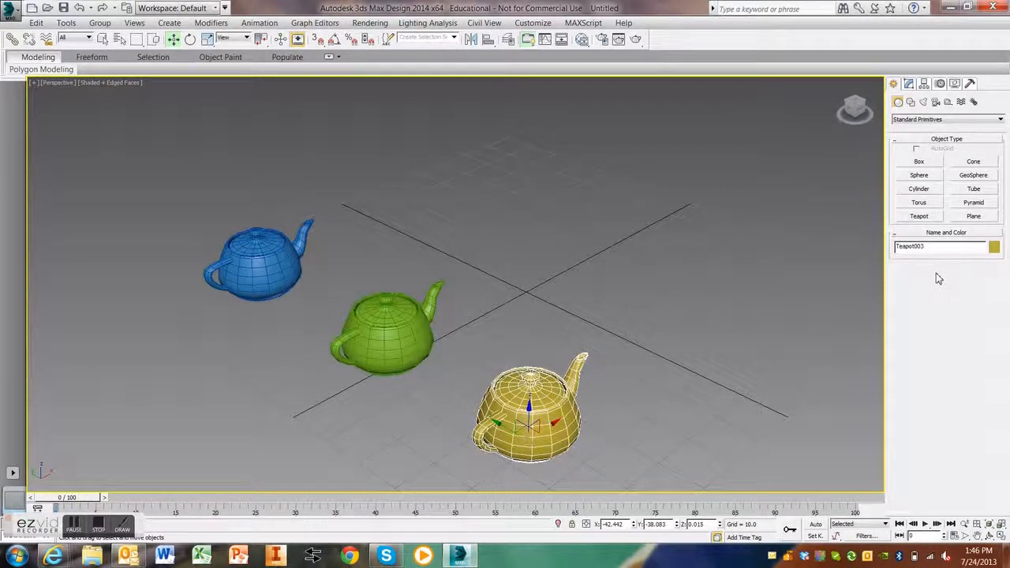
drag(940, 247, 857, 231)
text(Mefill)
click(456, 318)
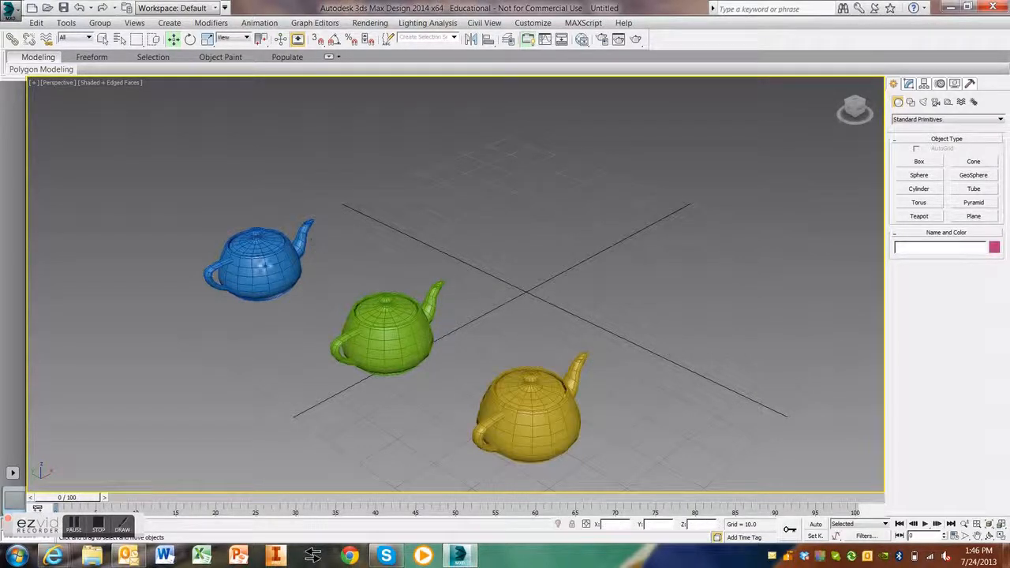
Clone the blue teapot along the X axis with the Copy option, making 2 copies at X about -3.2 and 37.5.
click(266, 267)
middle_drag(327, 289, 302, 294)
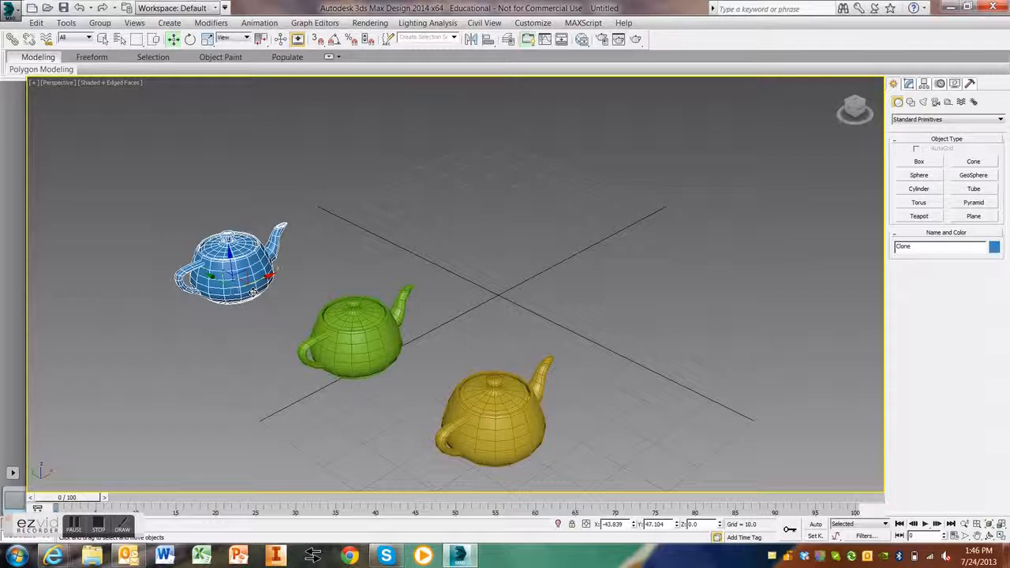
shift+drag(268, 278, 392, 242)
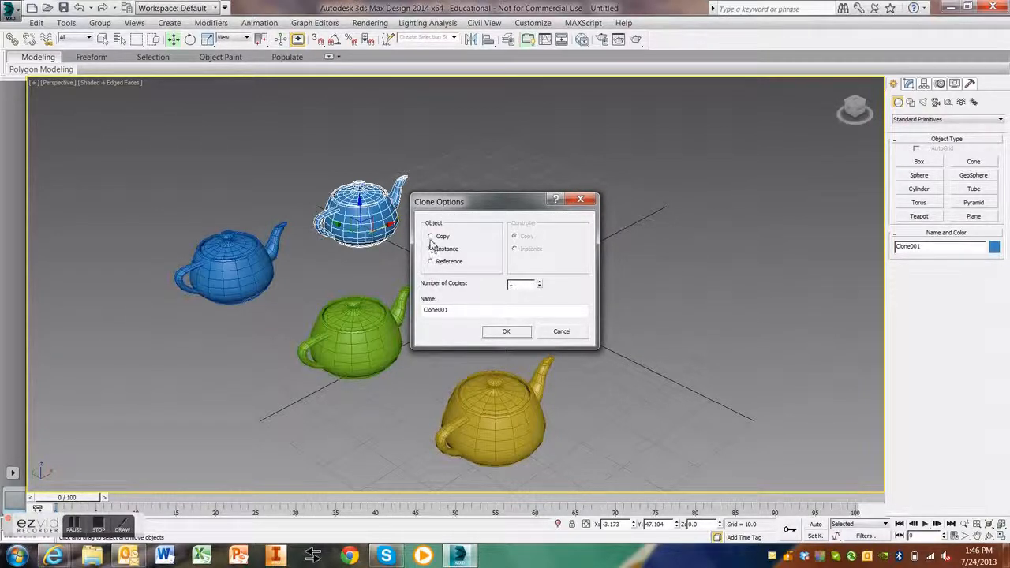
click(432, 236)
double_click(522, 285)
drag(463, 311, 424, 312)
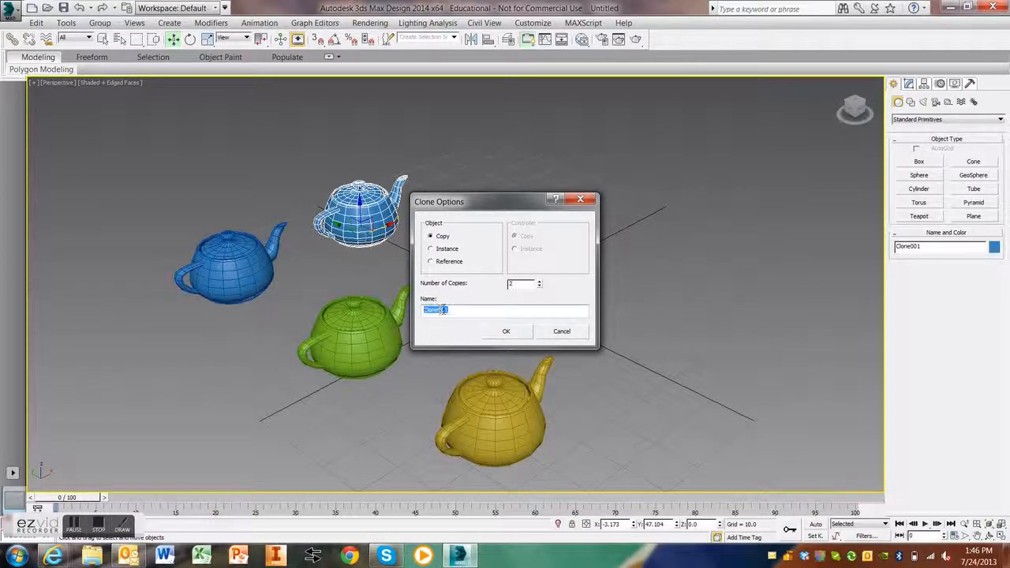
click(488, 334)
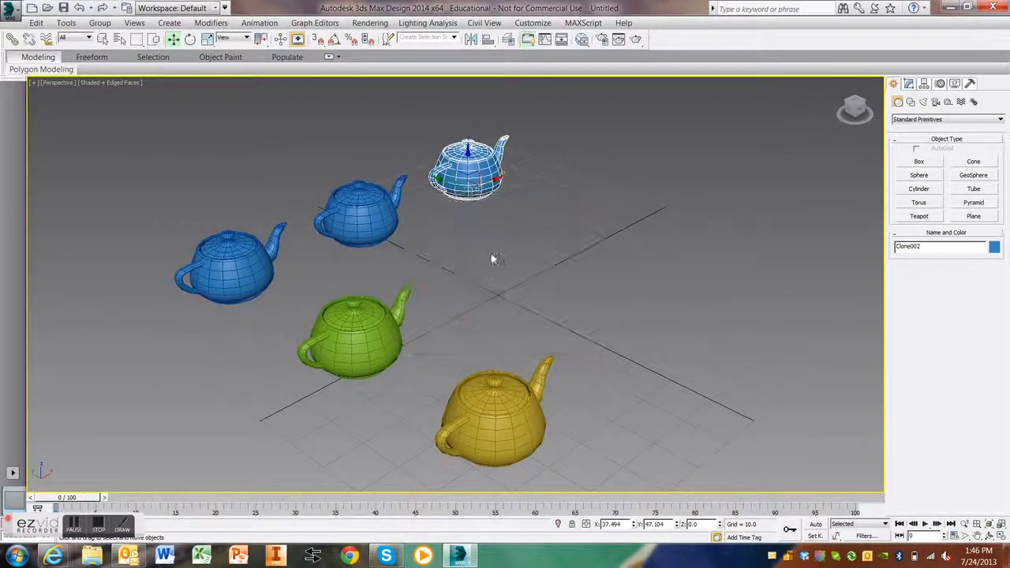
Compare the original blue teapot with its two copies by selecting each one and checking its object name.
click(565, 188)
click(476, 163)
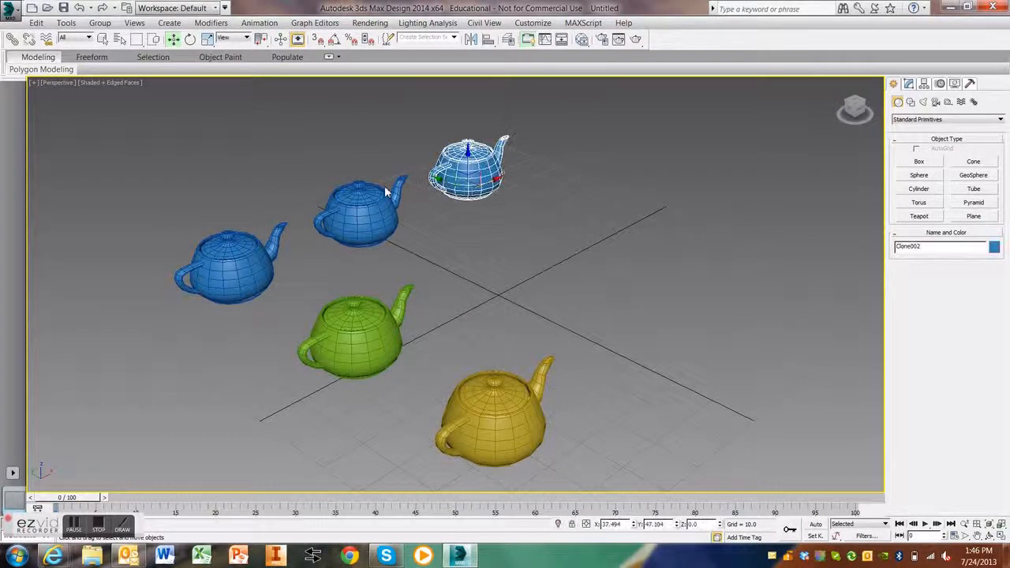
click(373, 218)
click(262, 264)
click(345, 215)
click(470, 172)
click(477, 216)
click(470, 177)
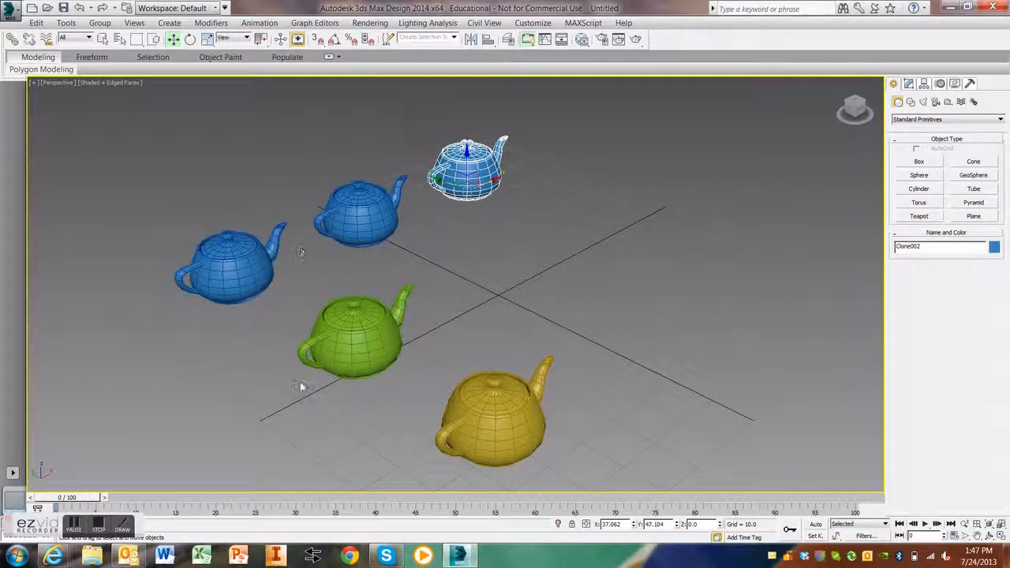
click(225, 276)
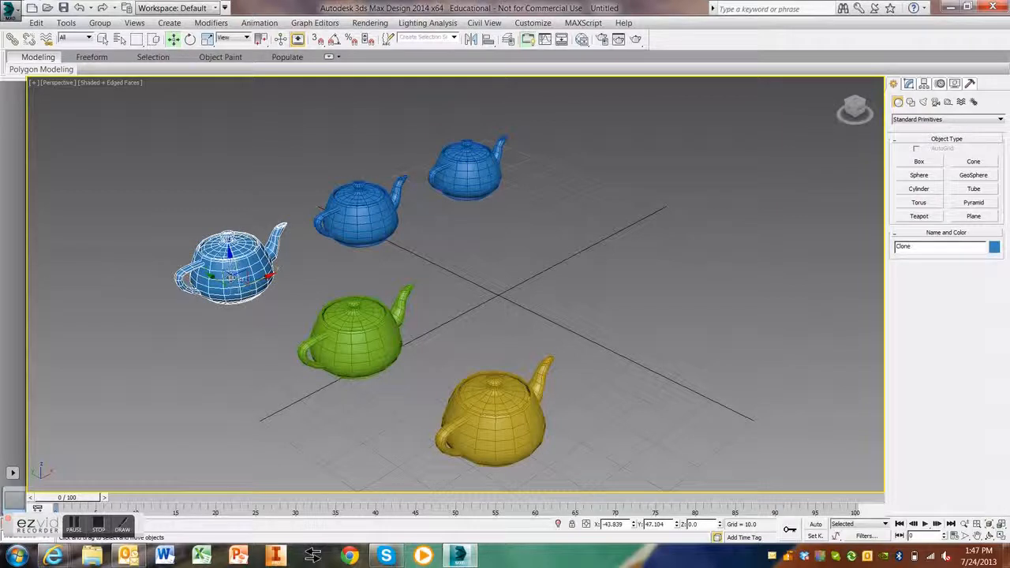
click(355, 223)
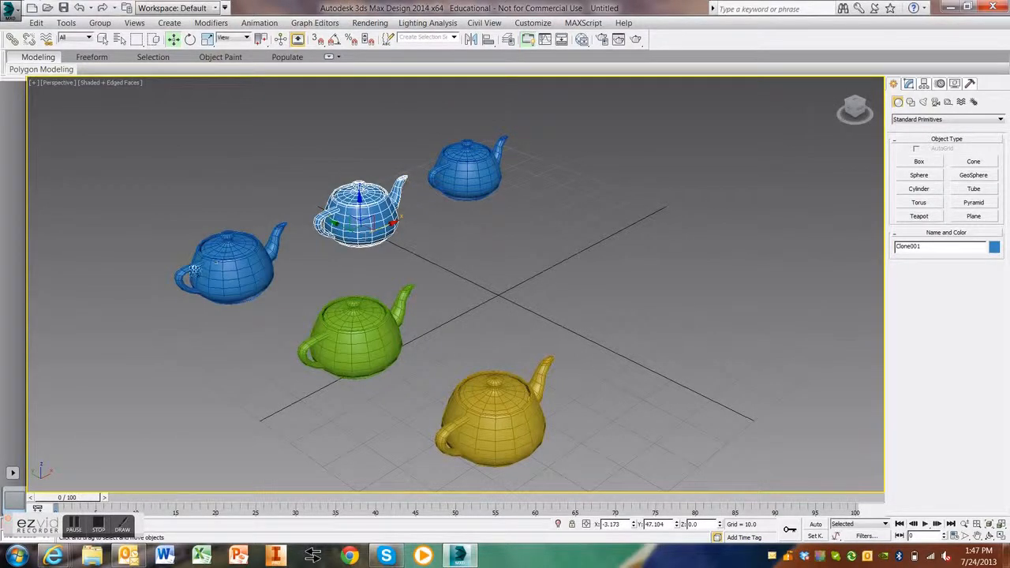
click(198, 269)
click(327, 224)
click(464, 180)
click(337, 210)
Add a Twist modifier to the original blue teapot and set its angle to about 138.5 around the Z axis.
click(248, 267)
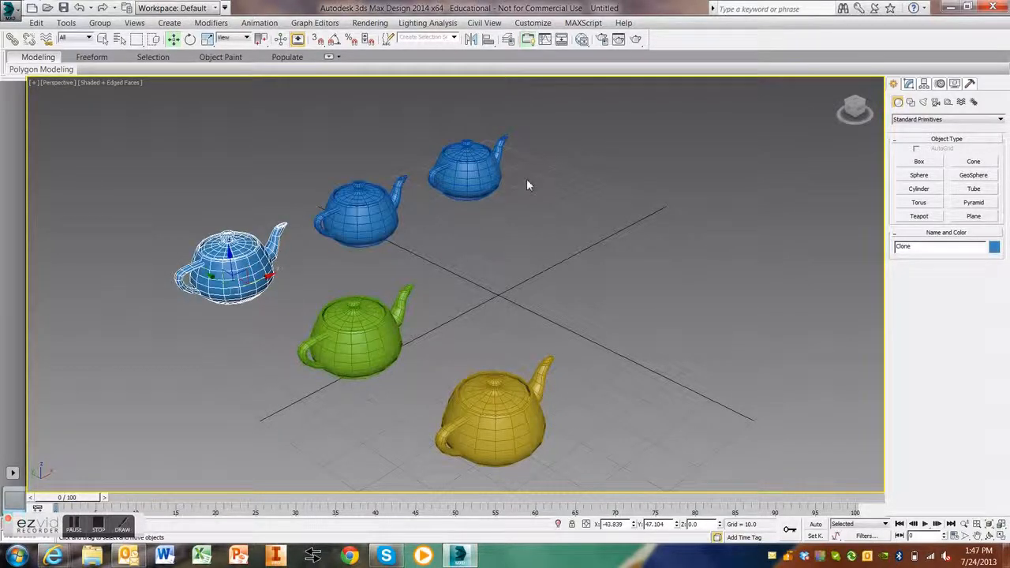
click(910, 83)
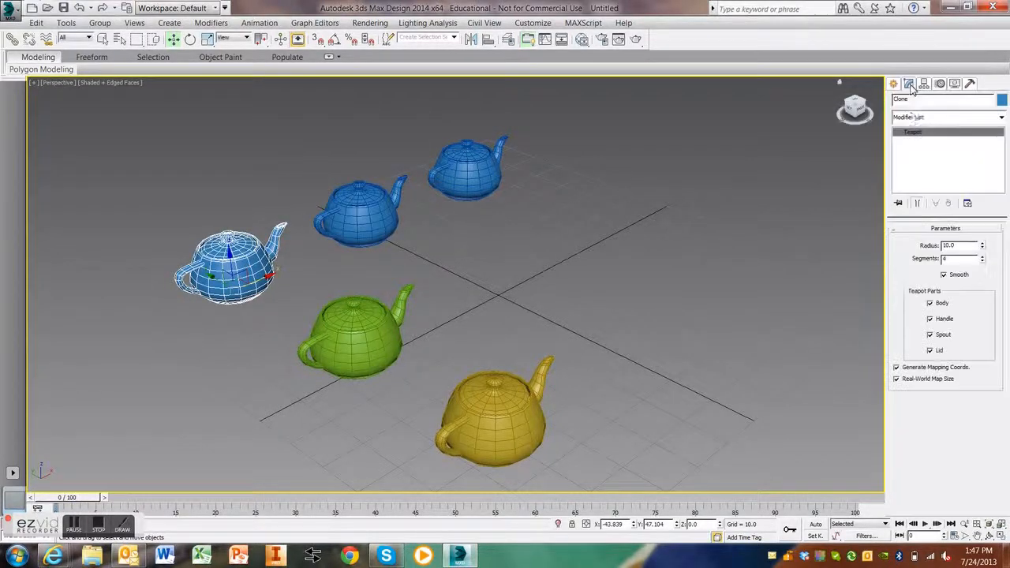
click(939, 118)
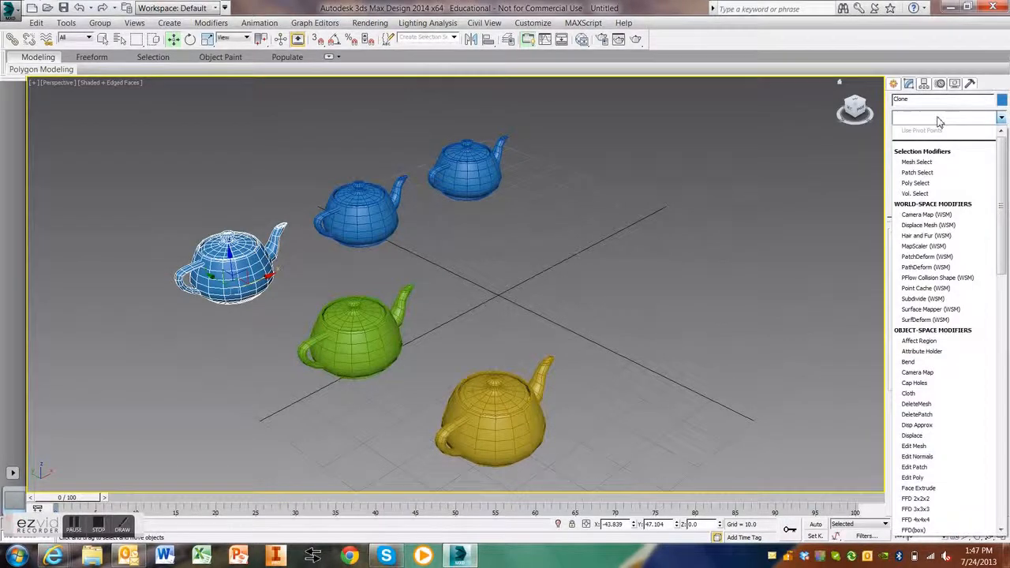
key(w)
key(s)
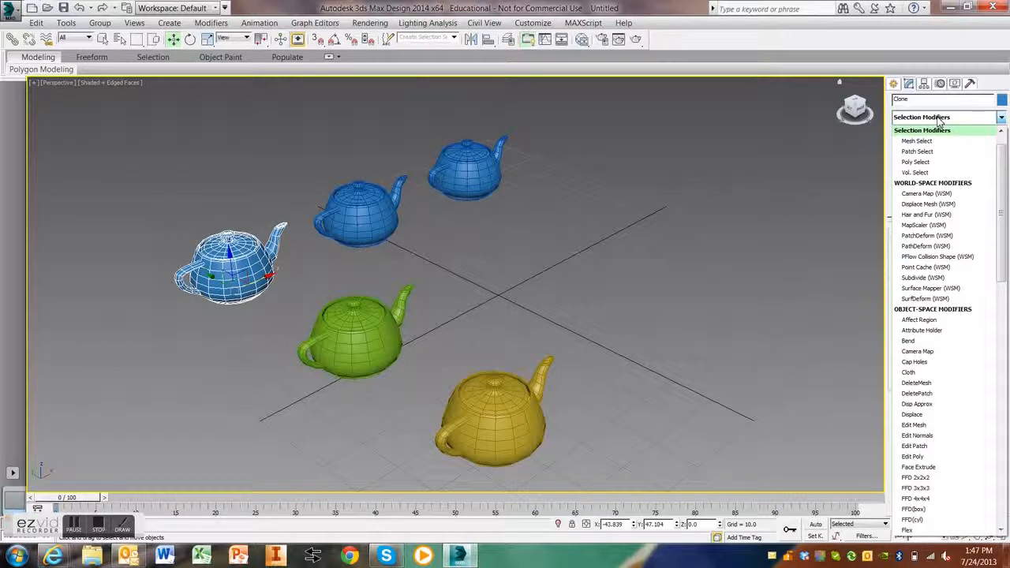
scroll(935, 335, down, 15)
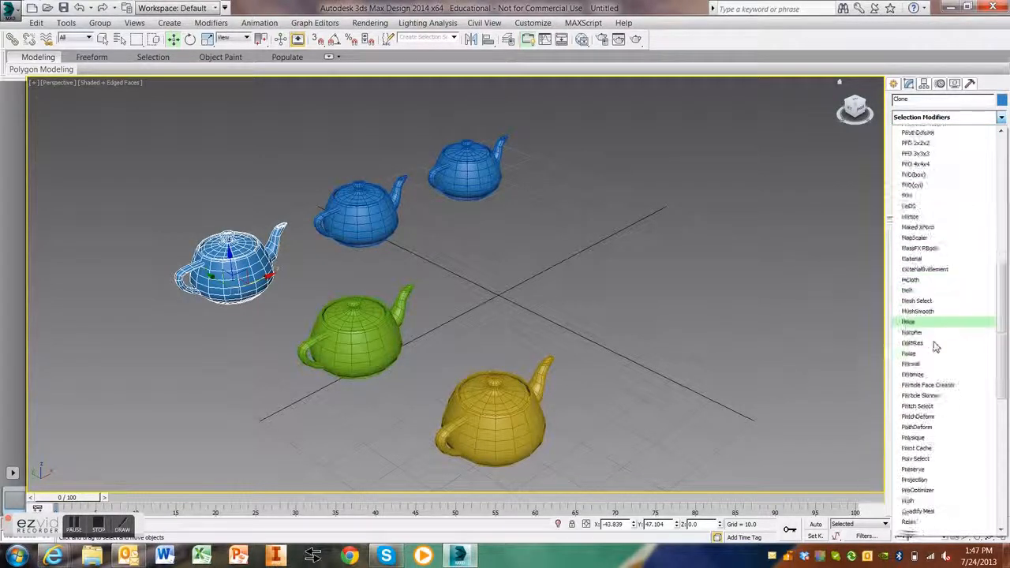
scroll(933, 349, down, 8)
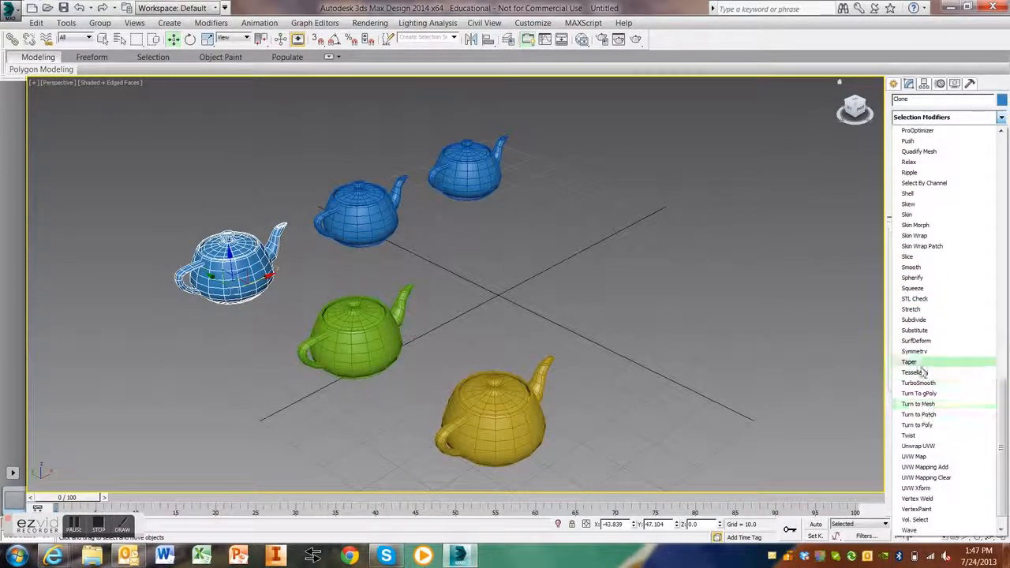
click(909, 436)
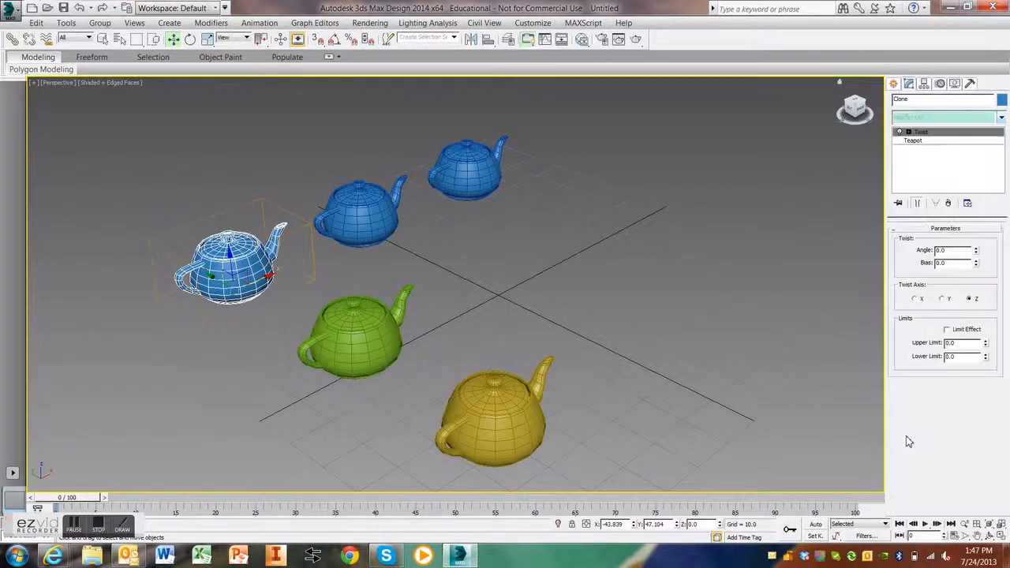
drag(977, 252, 982, 107)
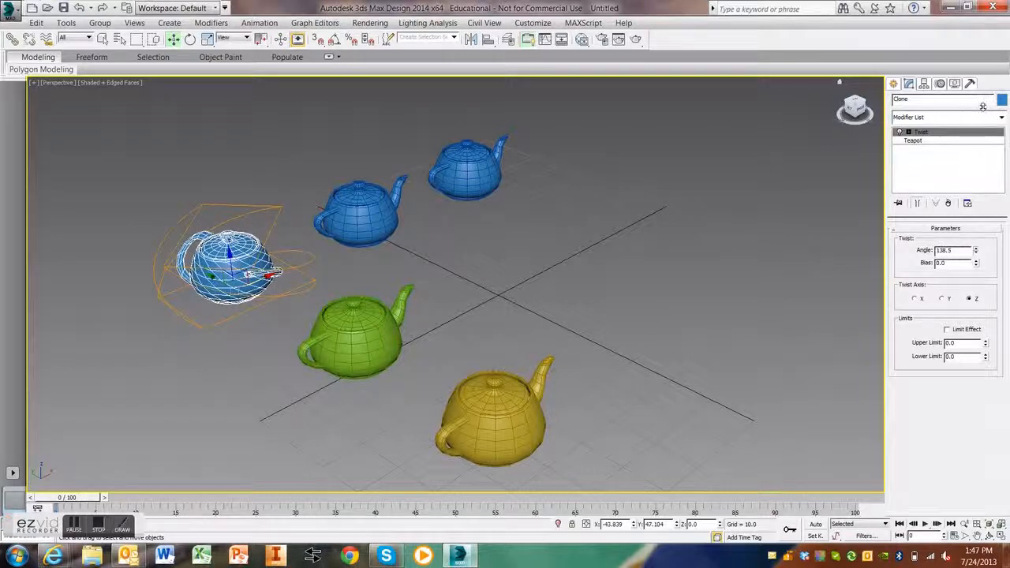
click(436, 257)
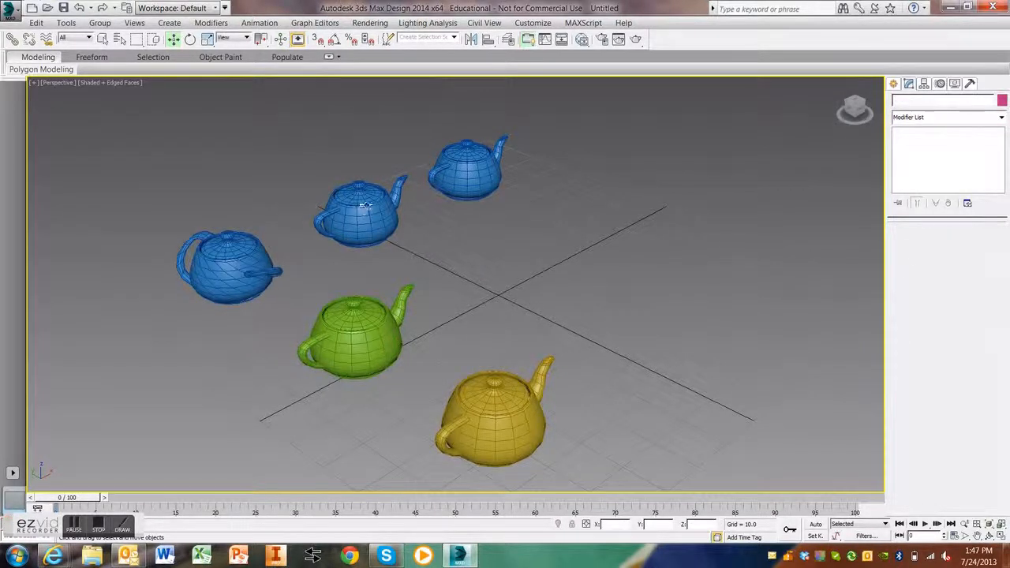
Try a Spherify modifier on the middle blue teapot and undo it.
click(365, 205)
click(938, 118)
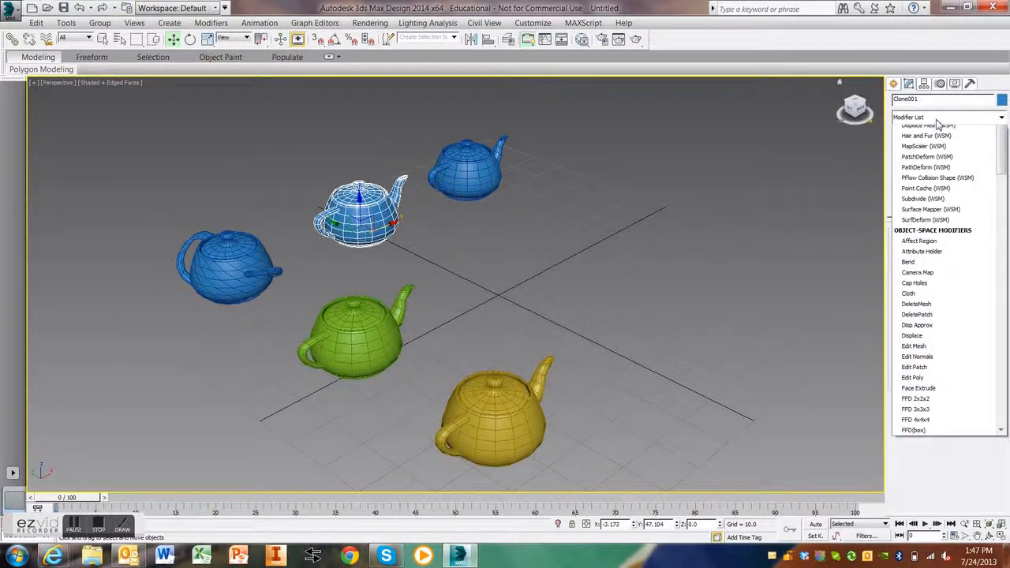
text(sp)
key(Return)
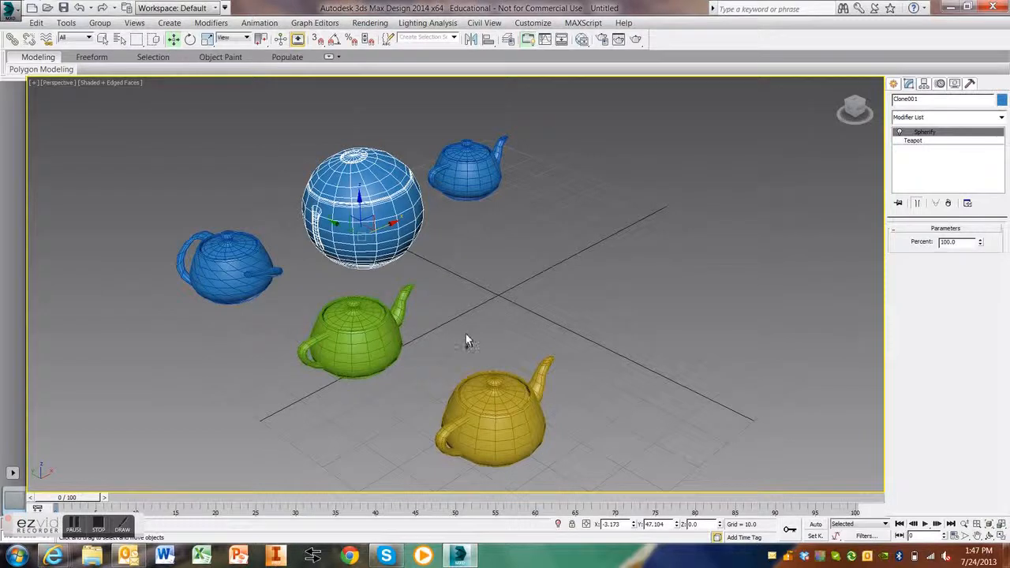
key(ctrl+z)
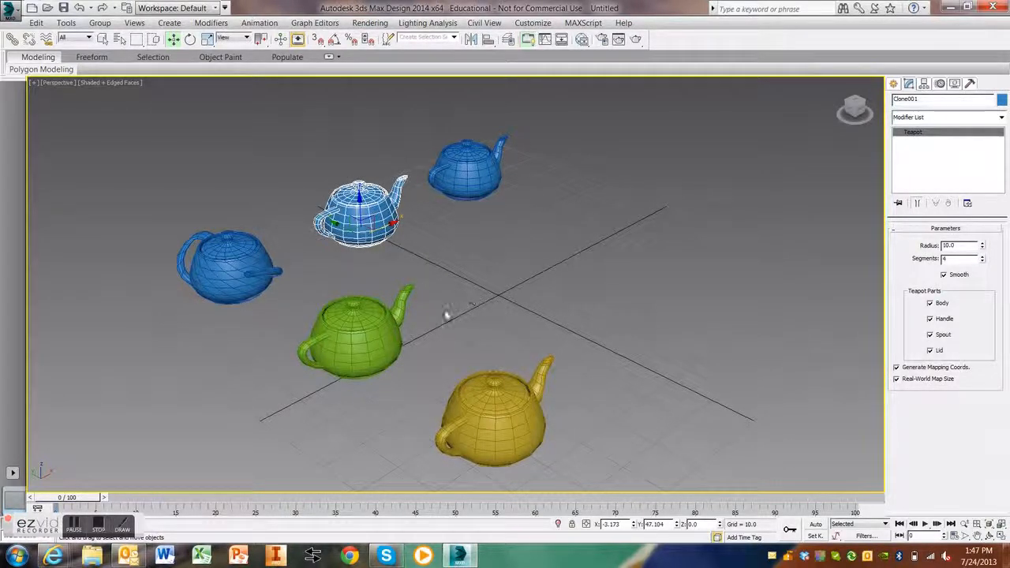
Clone the green teapot along the X axis with the Instance option, making 2 copies at X about -7.1 and 28.4.
click(350, 348)
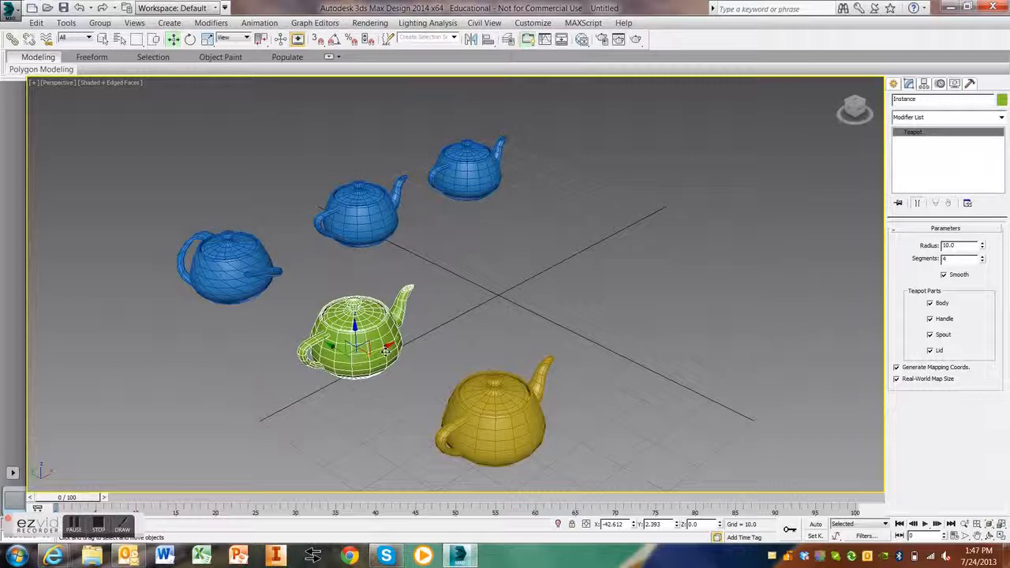
mouse_move(383, 348)
shift+mouse_down()
mouse_move(446, 304)
mouse_move(503, 283)
shift+mouse_up()
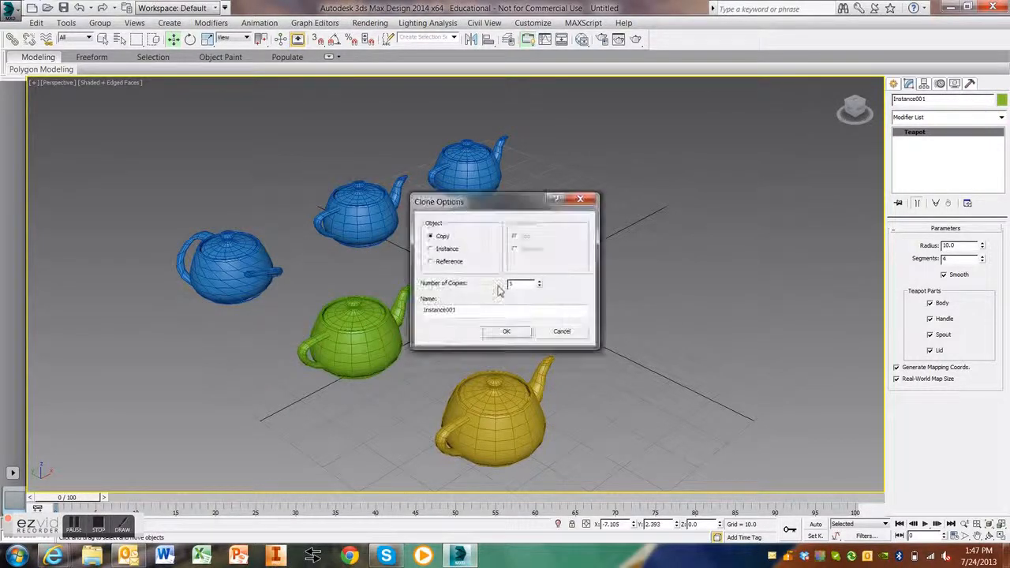
click(431, 249)
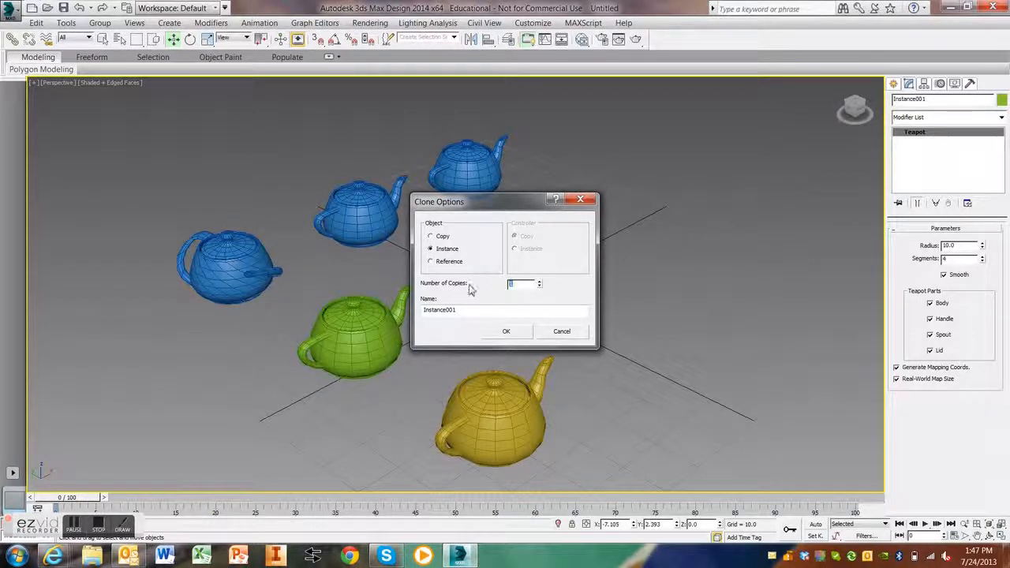
click(506, 332)
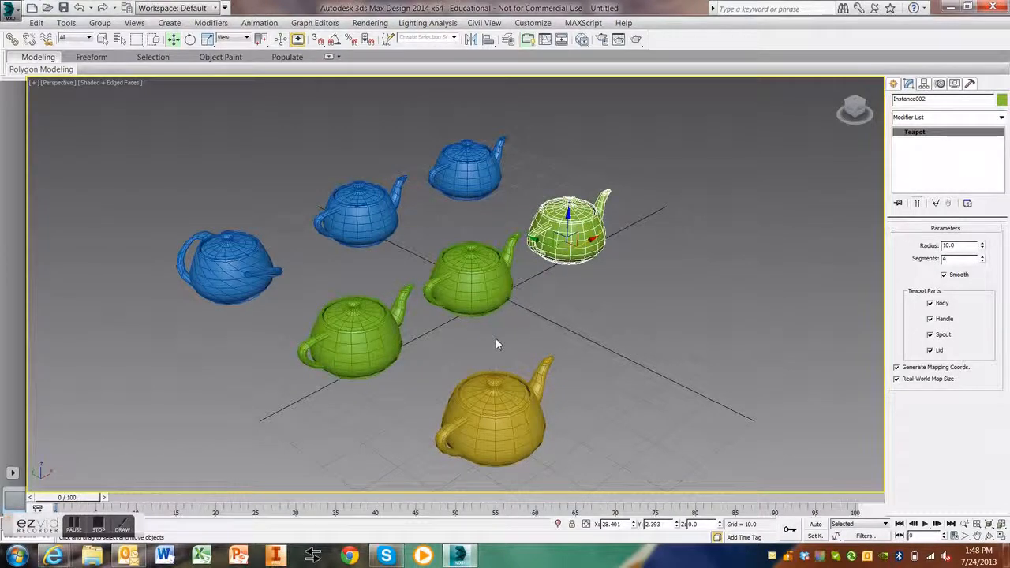
click(578, 281)
Add a Twist modifier to the original green teapot and set its angle to about 151.5 around the Z axis.
click(391, 335)
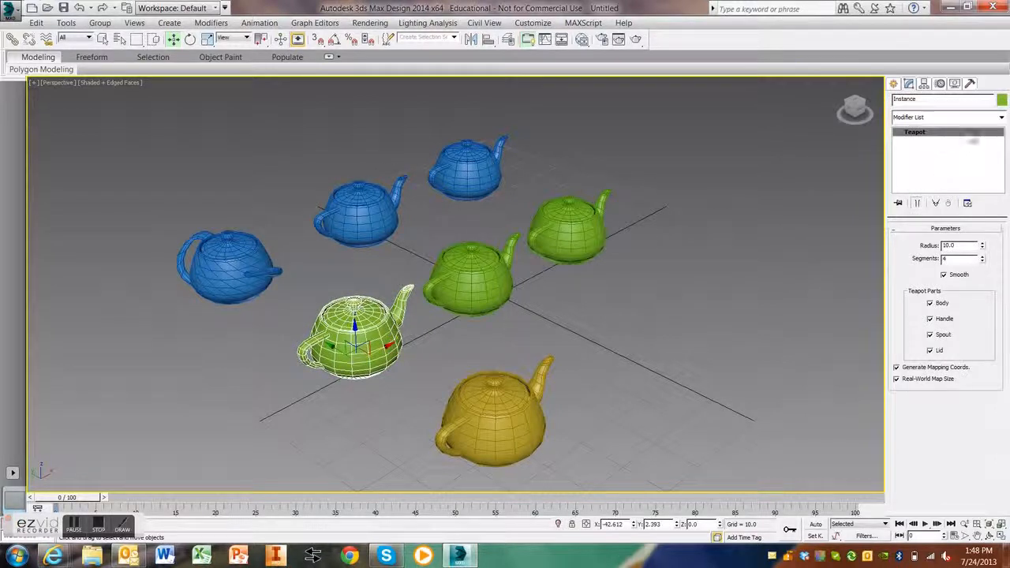
click(1002, 117)
text(twist)
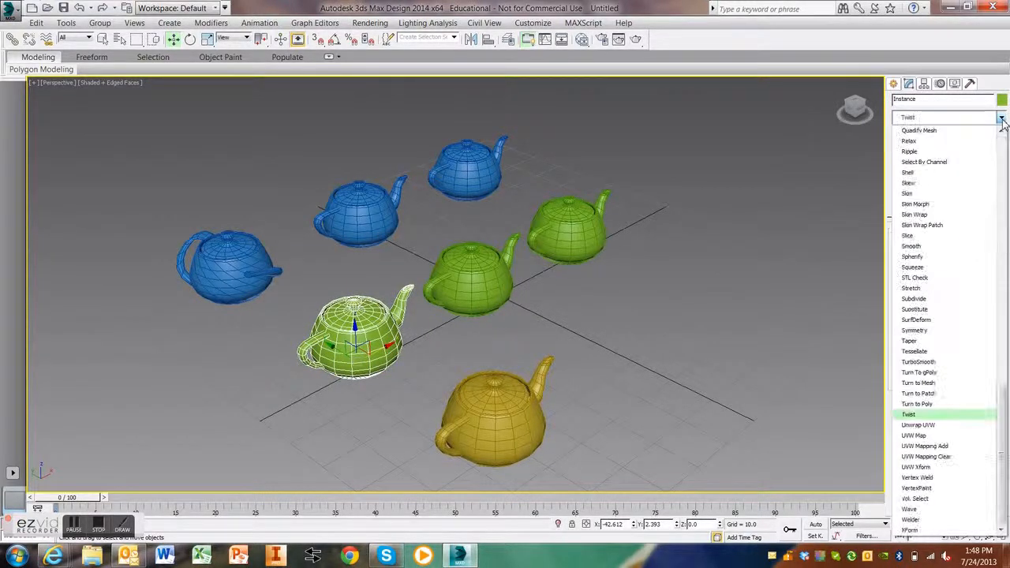
key(Return)
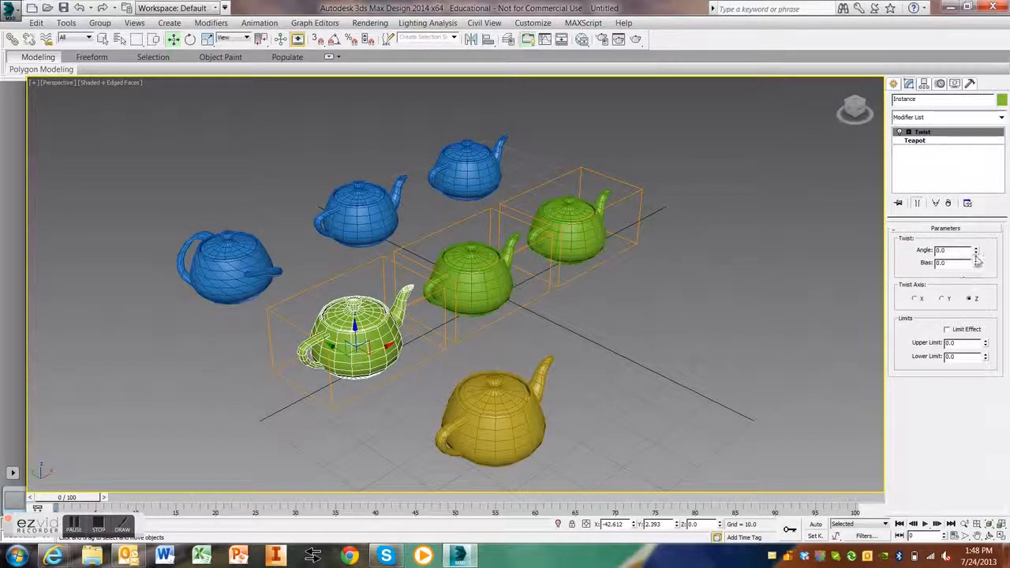
drag(976, 250, 982, 94)
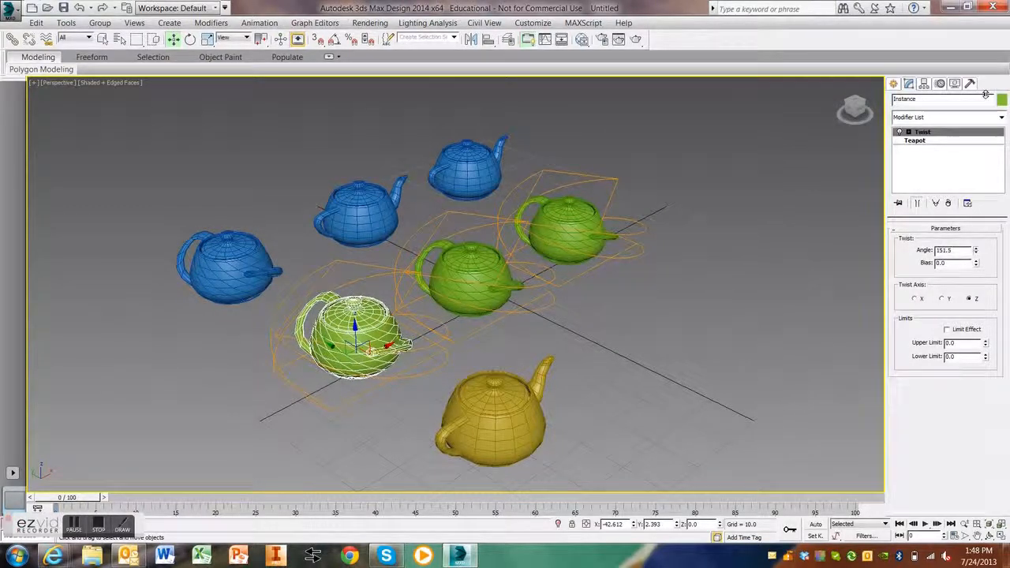
click(653, 309)
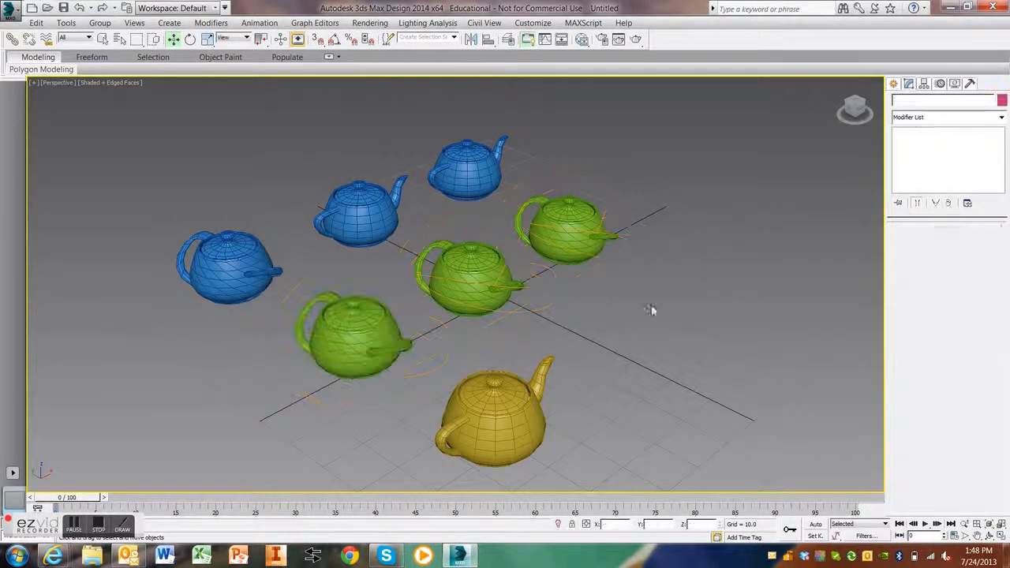
Compare the modifier stacks and Twist parameters of the three green teapots by selecting each one.
click(432, 298)
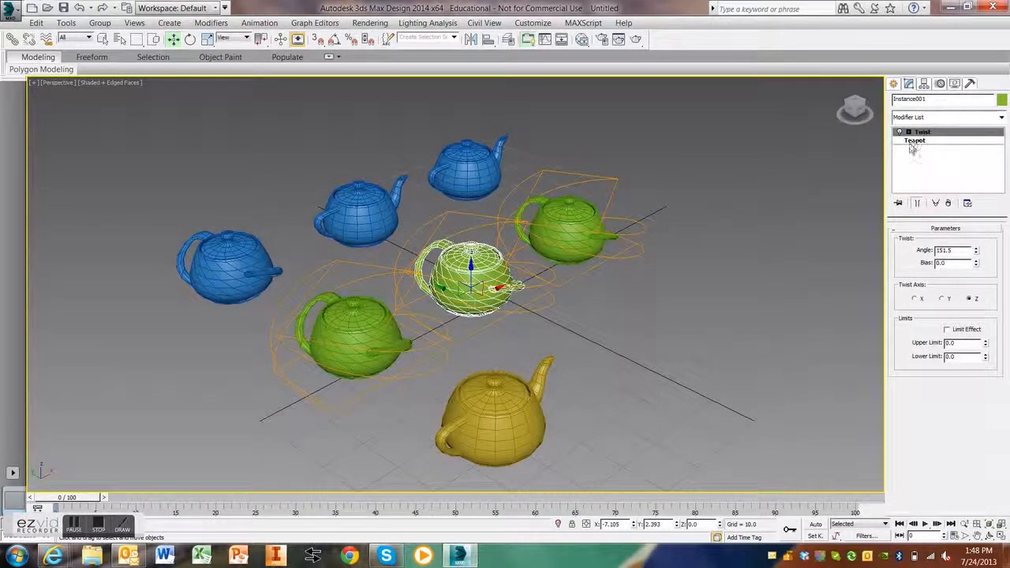
click(566, 222)
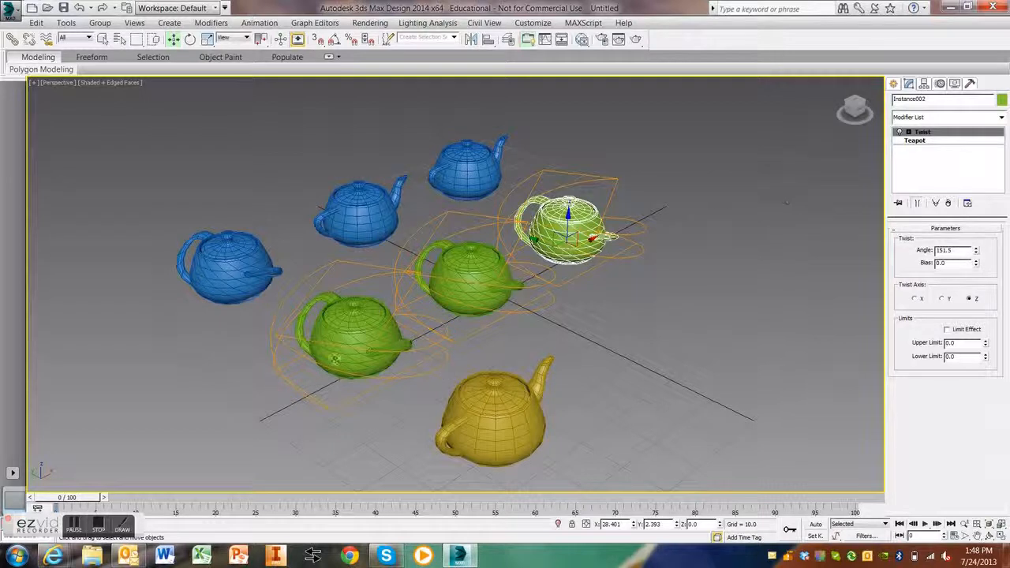
click(361, 309)
click(452, 282)
click(576, 237)
Clone the gold teapot along the X axis with the Reference option, making 2 copies at X about -7.6 and 27.3.
click(481, 426)
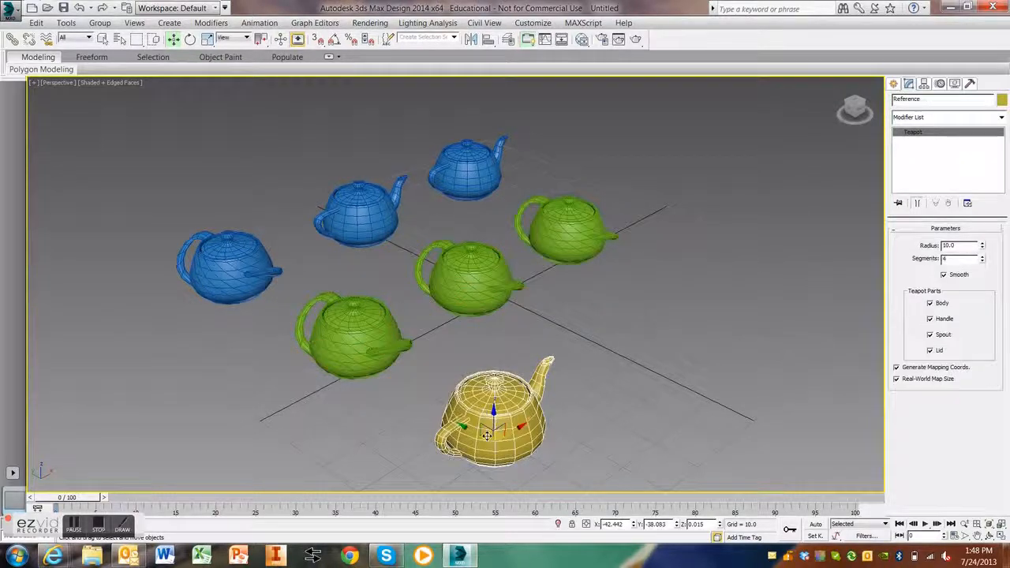
mouse_move(515, 435)
shift+mouse_down()
mouse_move(604, 381)
mouse_move(644, 372)
shift+mouse_up()
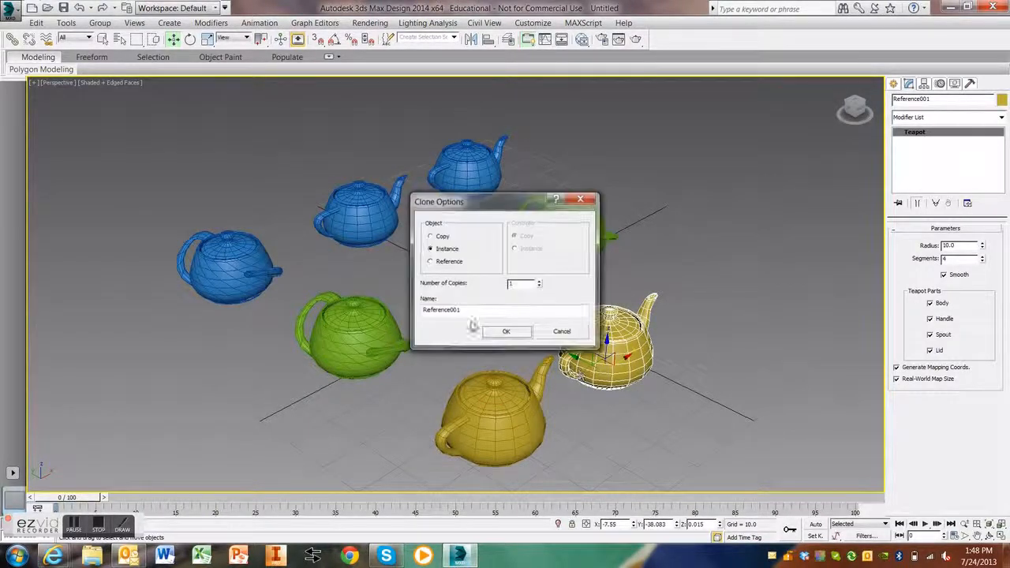
click(433, 262)
drag(523, 285, 459, 281)
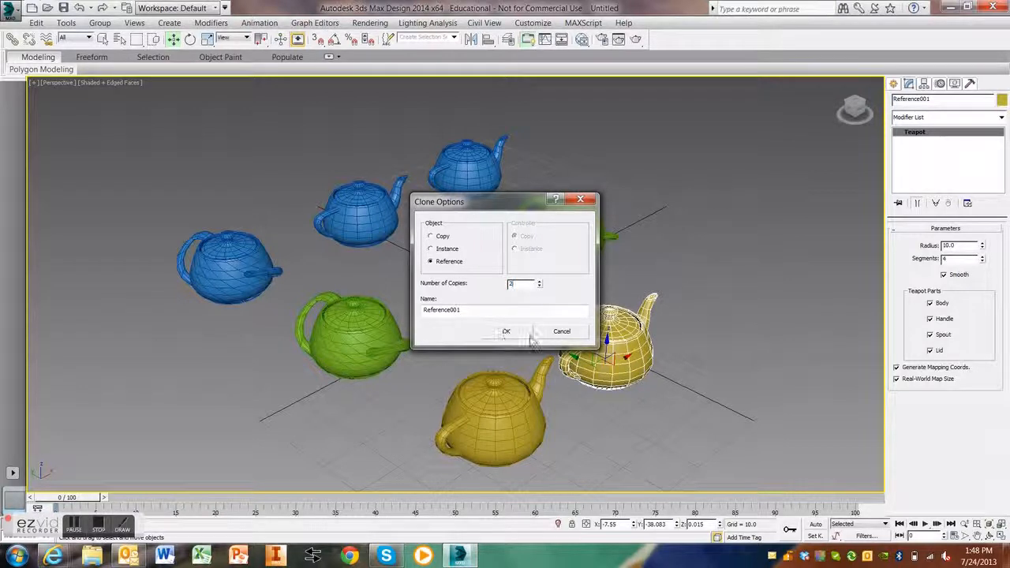
click(506, 331)
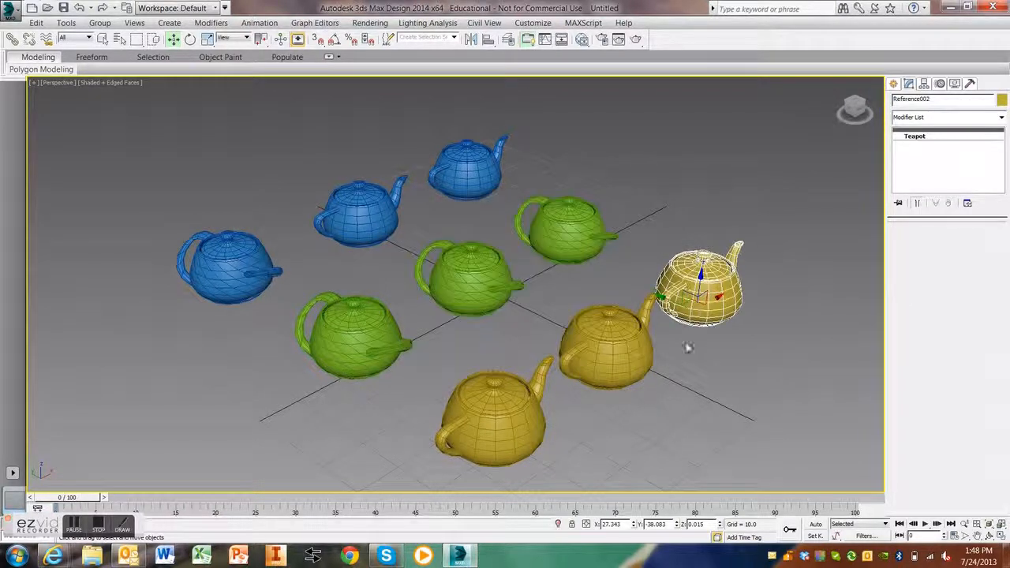
Add a Twist modifier to the original gold teapot and set its angle to about 167.5 around the Z axis.
middle_drag(652, 392, 599, 354)
click(474, 371)
click(979, 120)
text(tw)
key(Return)
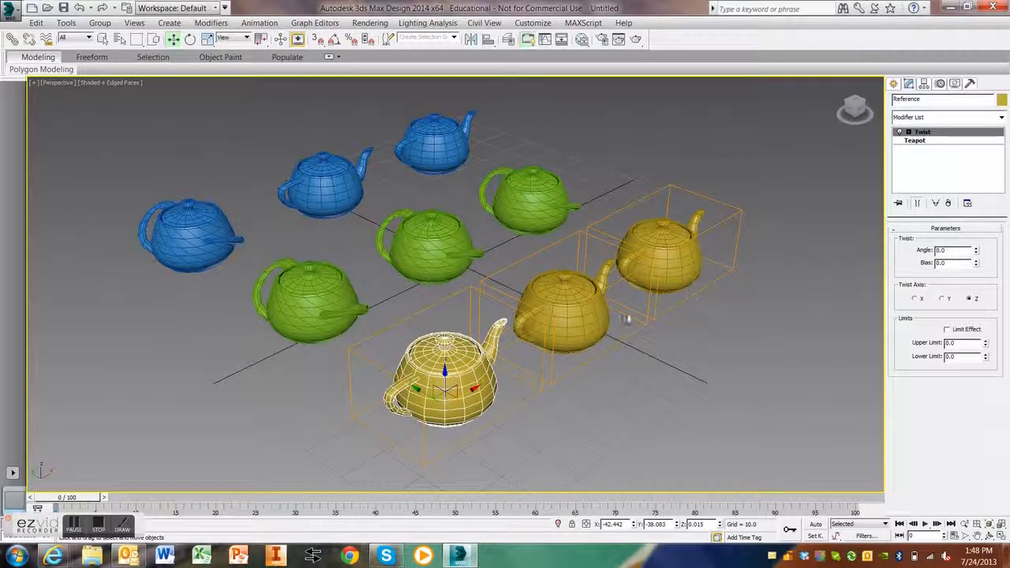
drag(977, 251, 1004, 81)
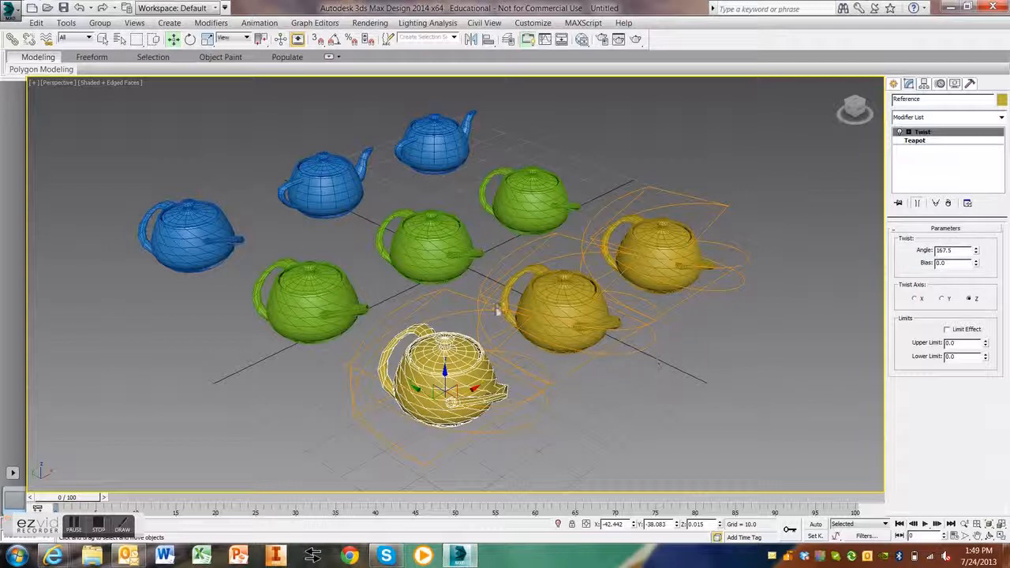
Add a Spherify modifier above the Twist on the original gold teapot and reduce its percent to about 38.
click(1001, 117)
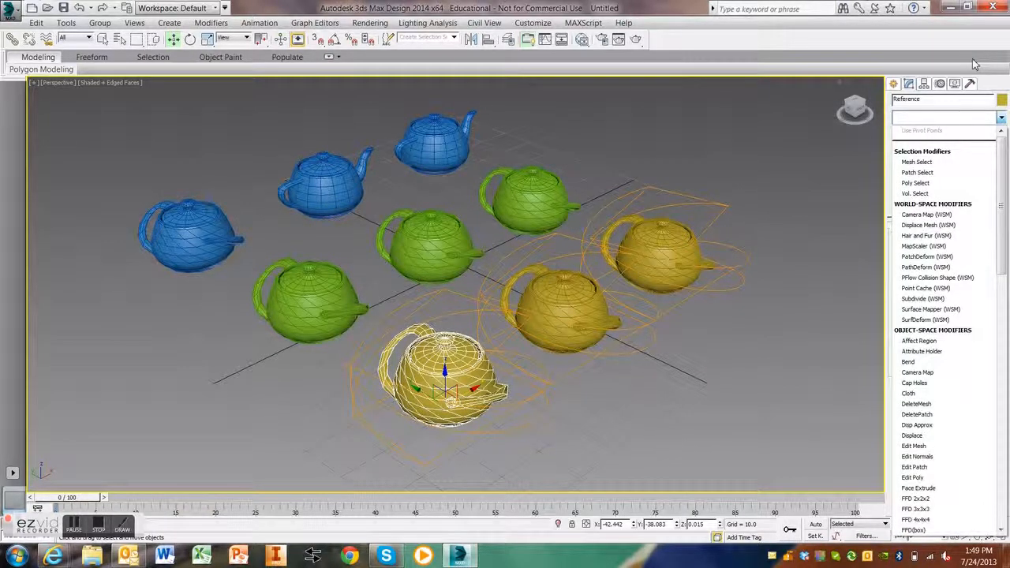
text(sp)
key(Return)
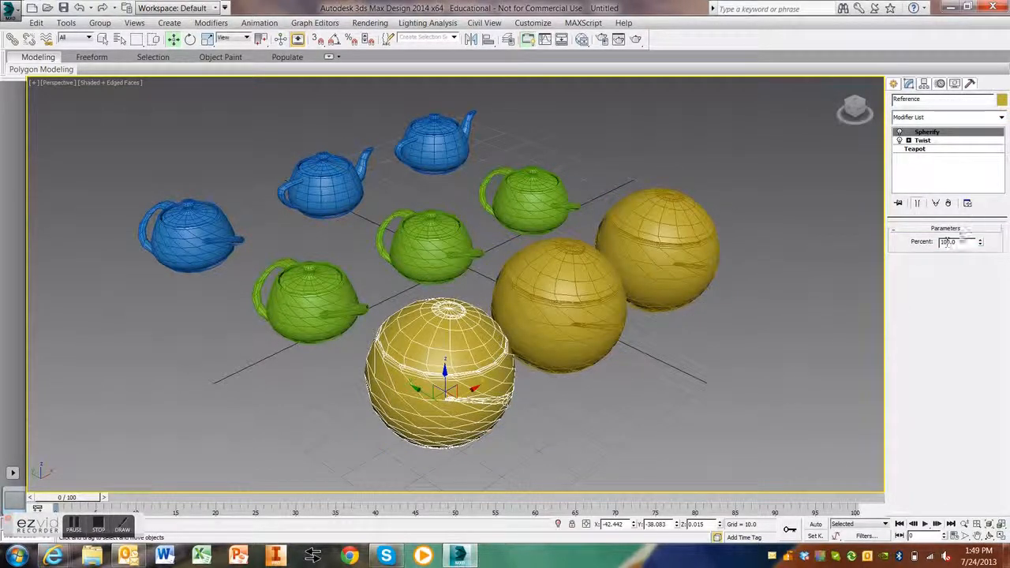
drag(980, 245, 982, 278)
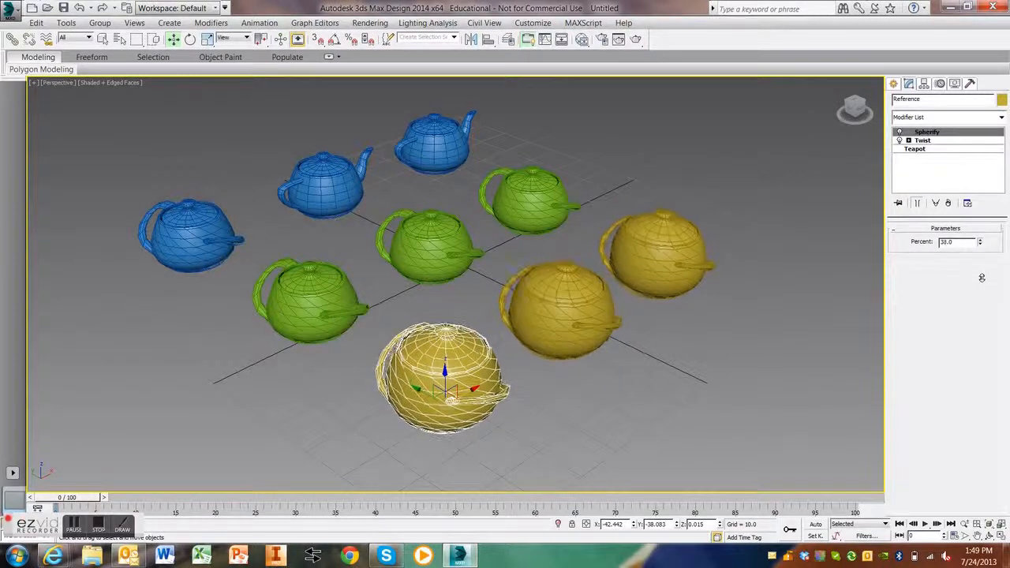
click(824, 283)
Add an Edit Poly modifier to the middle gold reference teapot, at the top of its modifier stack.
click(552, 314)
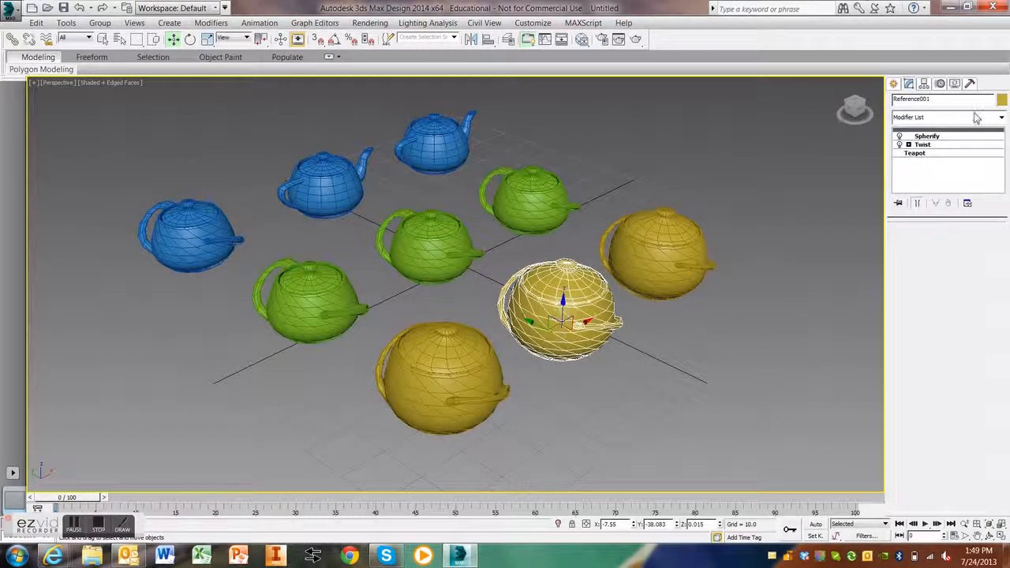
click(1001, 118)
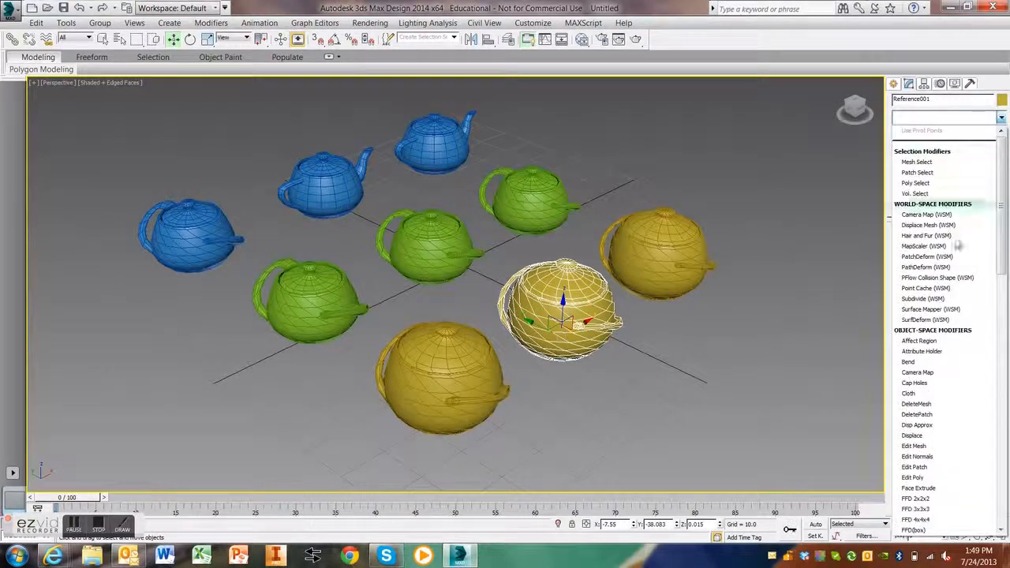
click(913, 478)
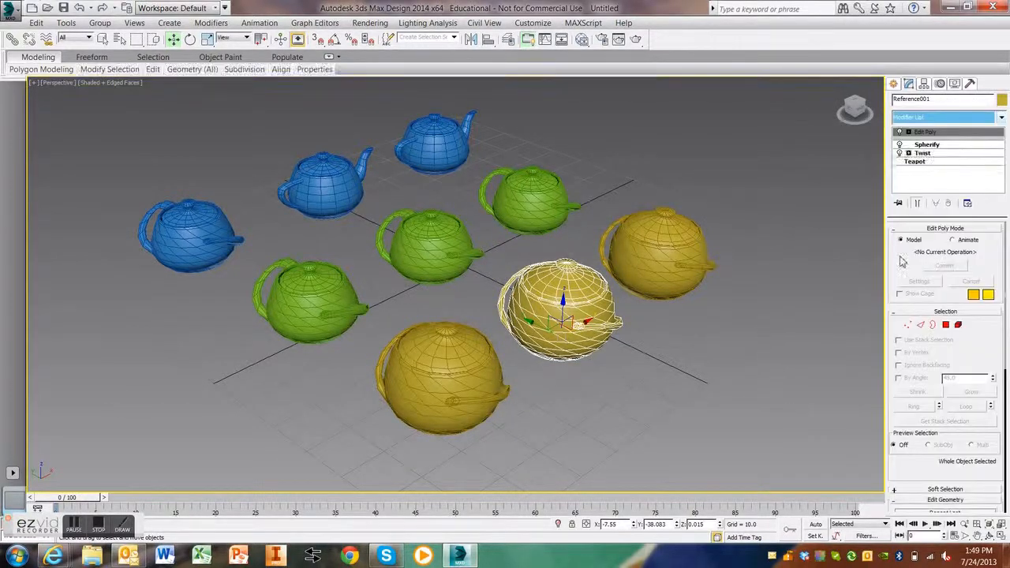
Select a patch of body polygons on the middle gold reference teapot, pull them outward into a bulge, and leave polygon editing.
click(946, 324)
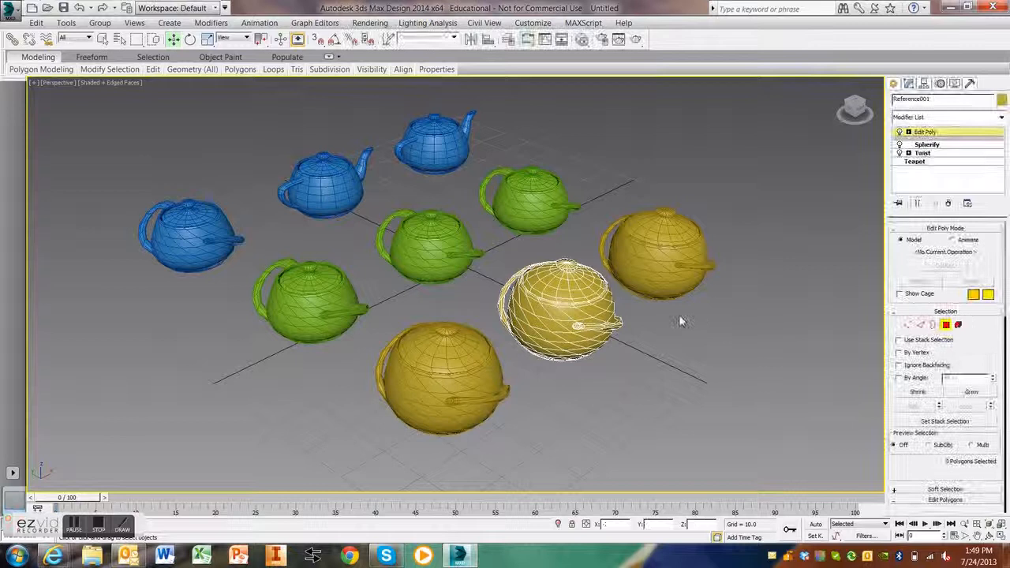
click(556, 324)
ctrl+click(575, 336)
ctrl+click(550, 335)
ctrl+click(539, 325)
ctrl+click(525, 316)
ctrl+click(526, 322)
ctrl+click(534, 335)
drag(557, 313, 536, 324)
click(581, 420)
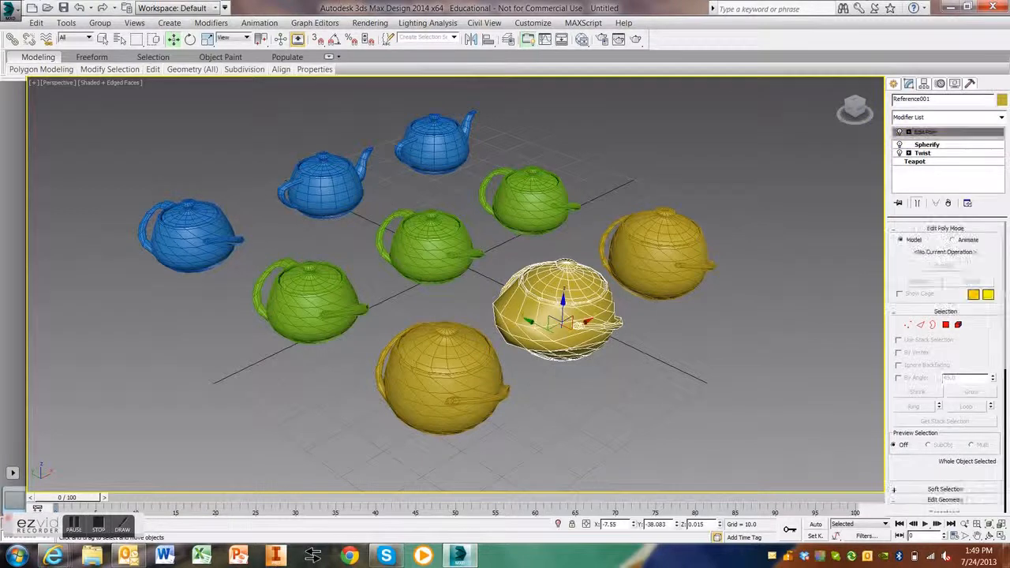
Add an Edit Poly modifier above the Spherify on the original gold teapot.
click(462, 389)
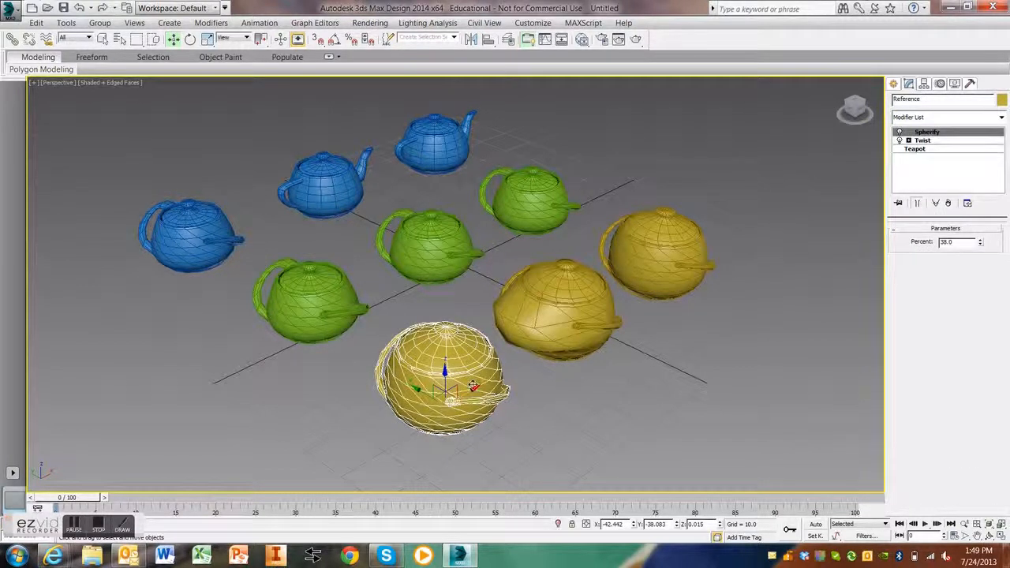
click(989, 120)
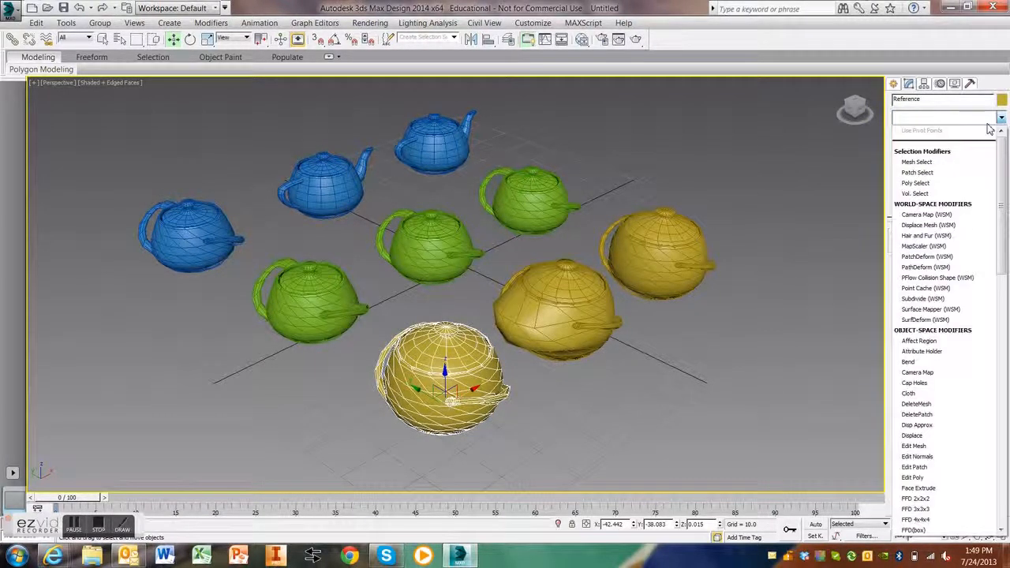
key(e)
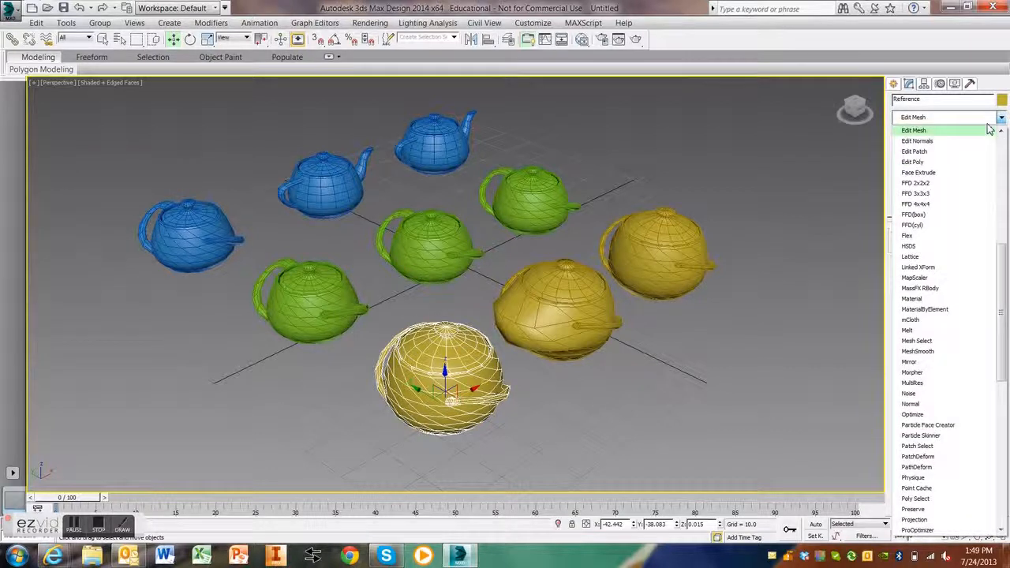
click(956, 162)
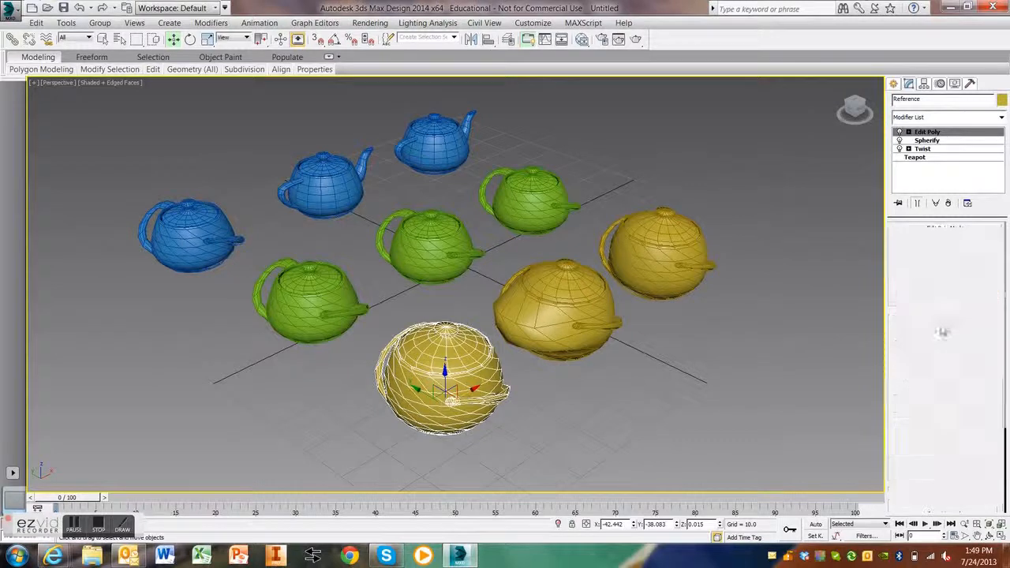
Select eight adjoining polygons beside the lid of the original gold teapot, raise them to Z about 20, and leave polygon editing.
key(4)
click(439, 353)
ctrl+click(418, 354)
ctrl+click(428, 349)
ctrl+click(427, 359)
ctrl+click(439, 362)
ctrl+click(416, 343)
ctrl+click(437, 345)
ctrl+click(424, 343)
mouse_move(426, 314)
mouse_down()
mouse_move(425, 292)
mouse_move(427, 324)
mouse_move(426, 302)
mouse_up()
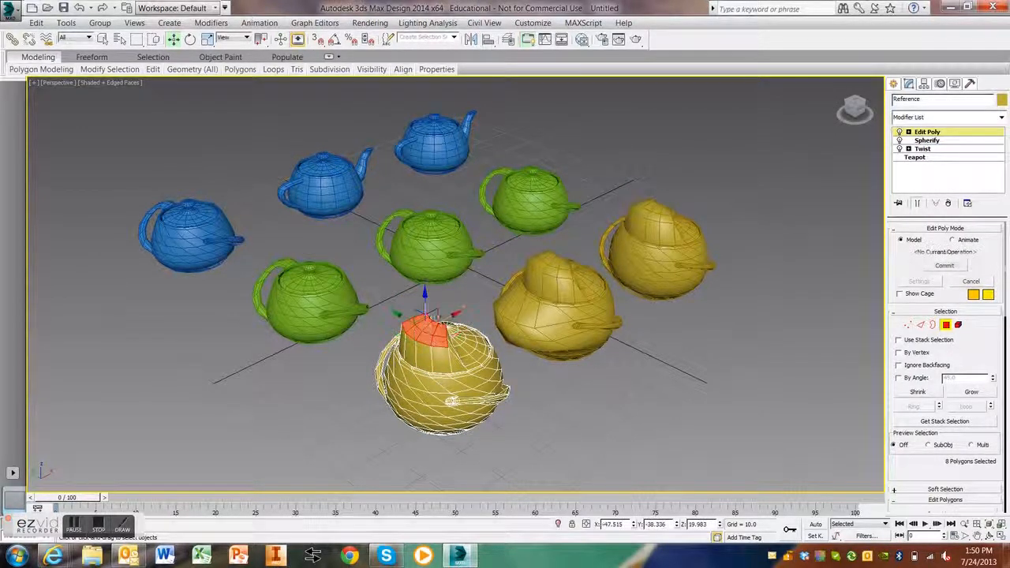
click(948, 325)
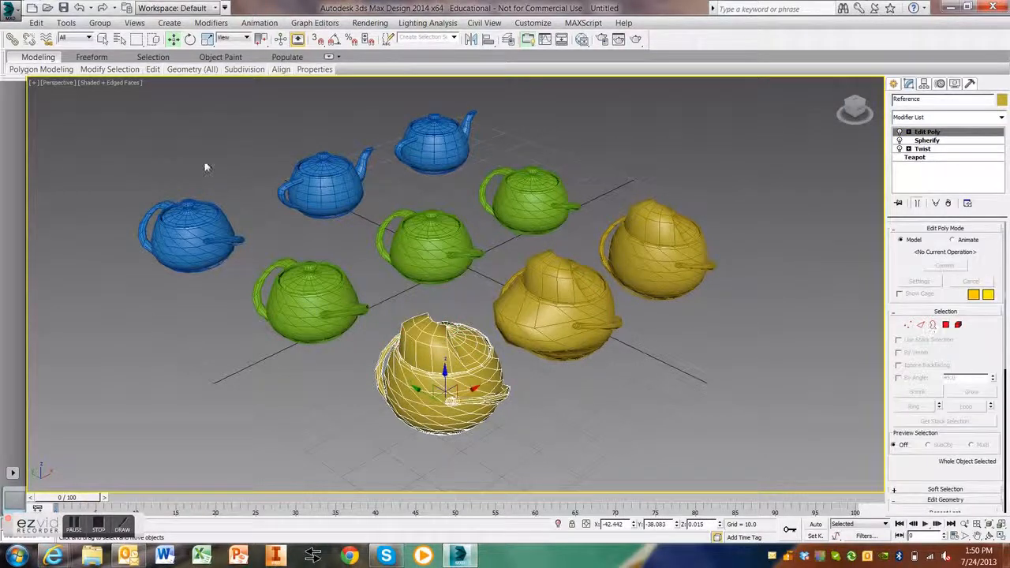
Check the modifier stacks of the three blue teapots and shift the twisted one to X about -41.7, Z about -0.4.
click(201, 222)
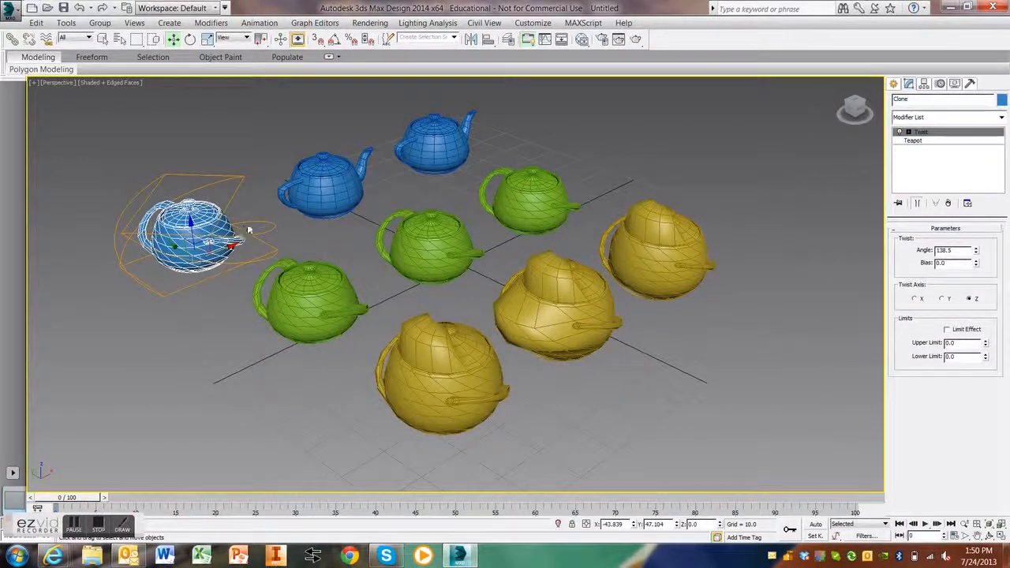
click(310, 202)
click(434, 139)
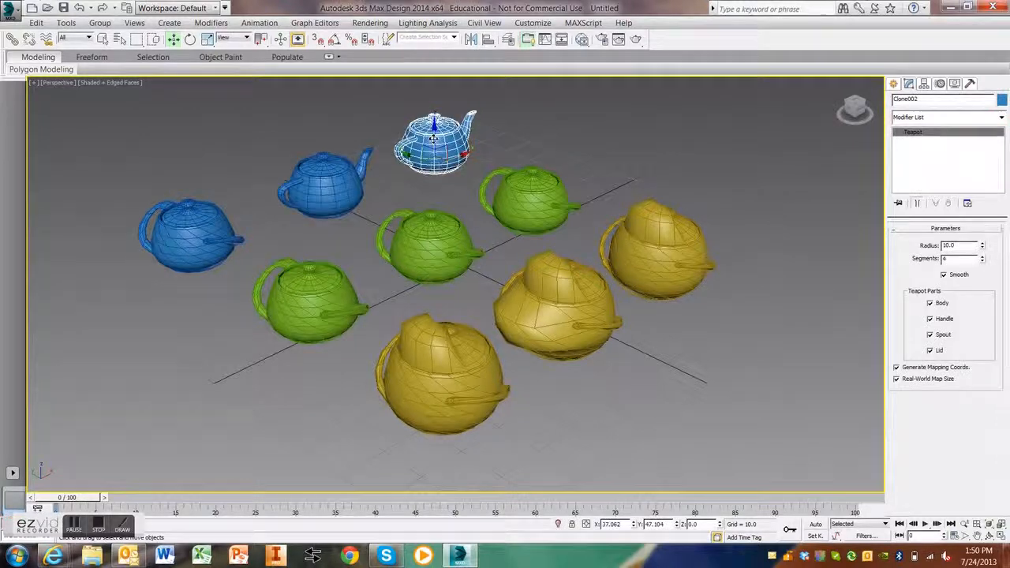
click(297, 191)
click(211, 224)
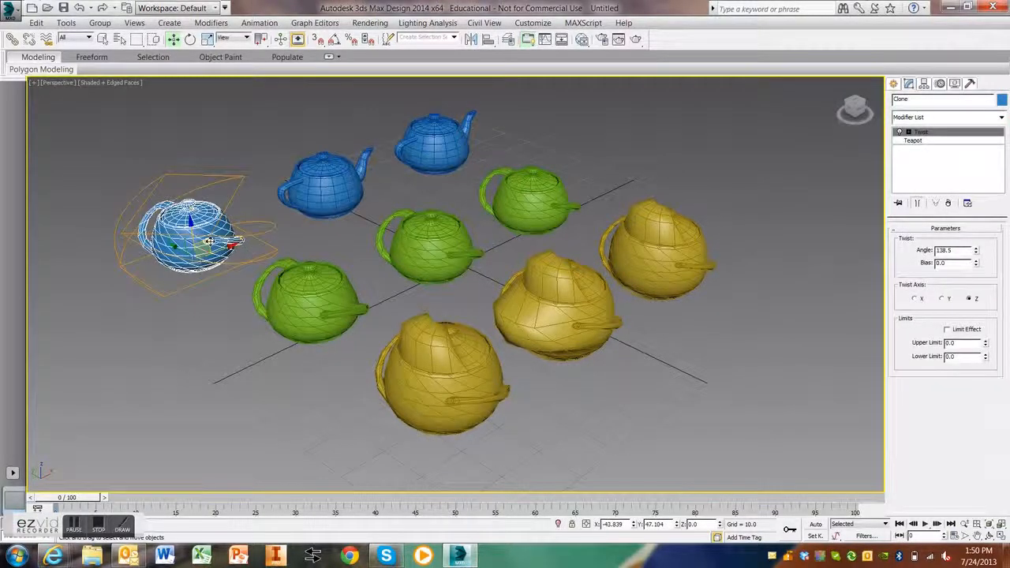
drag(213, 243, 191, 218)
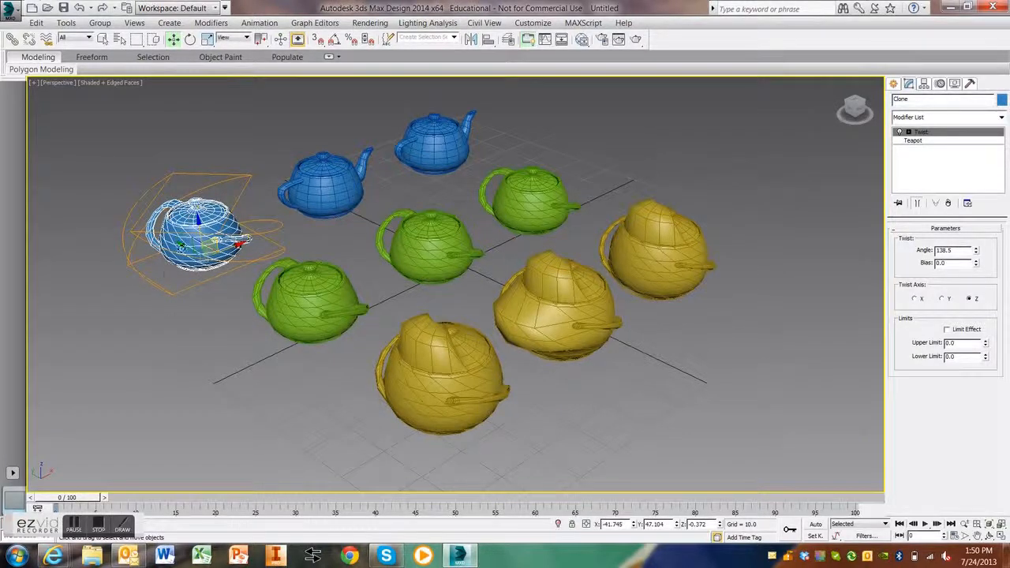
click(181, 322)
Examine the modifier stacks of the original green teapot and each of the three gold reference teapots.
click(304, 328)
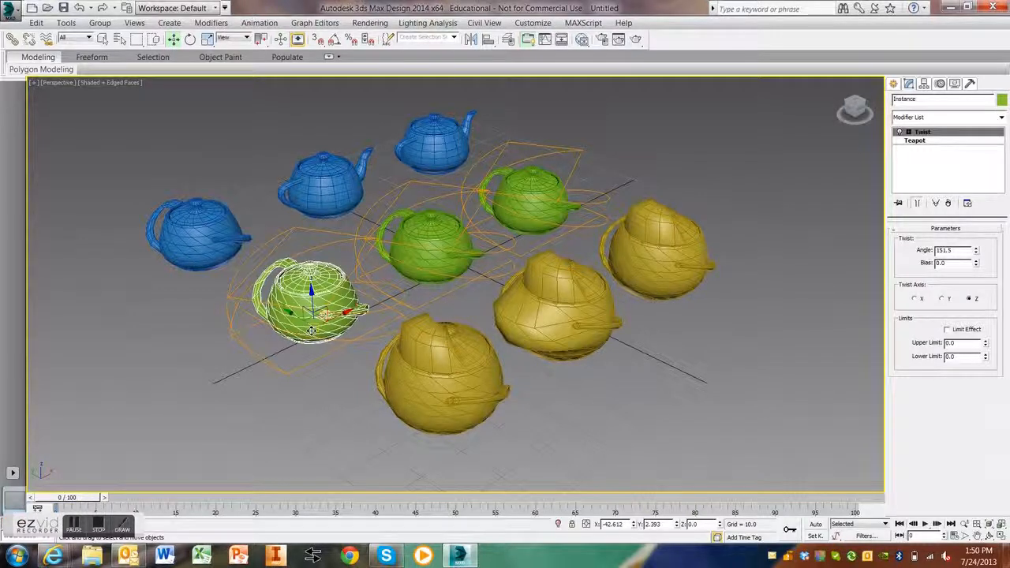
click(472, 393)
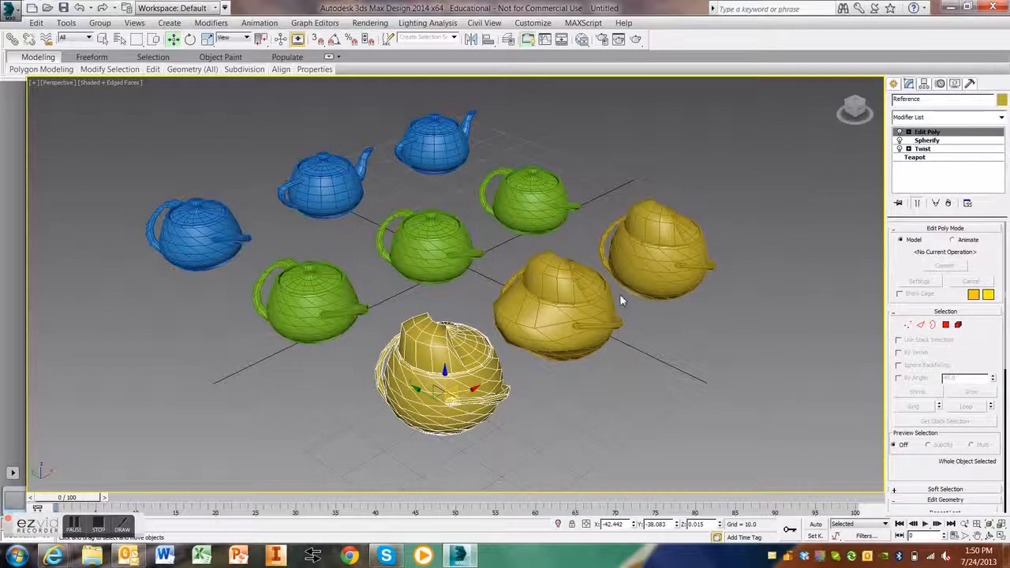
click(581, 337)
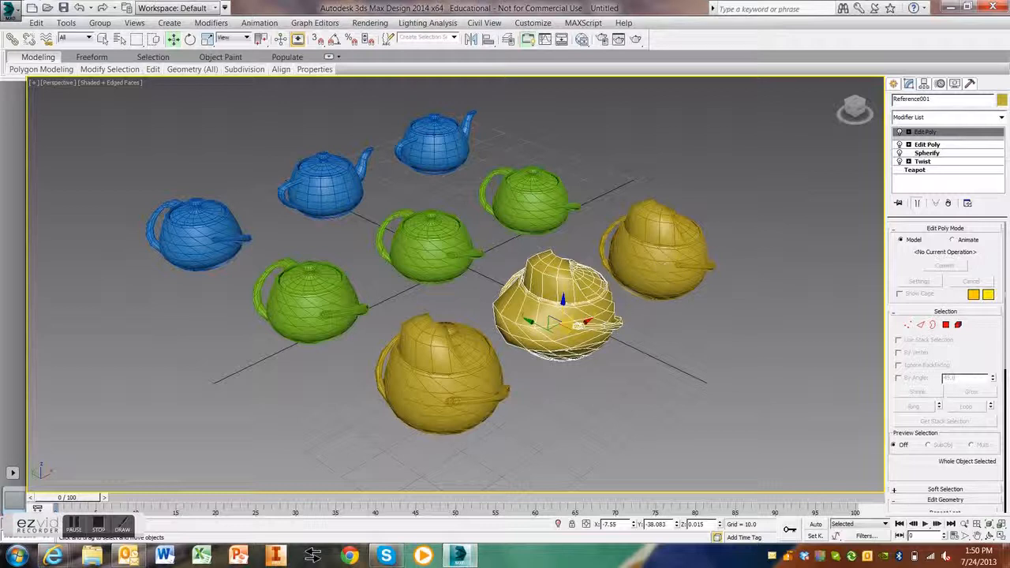
click(646, 250)
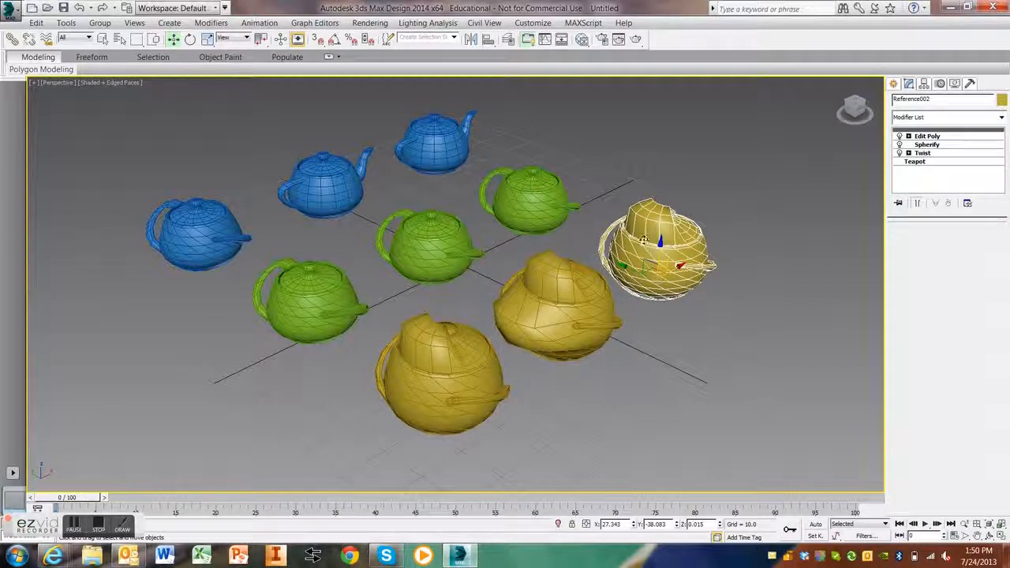
click(180, 280)
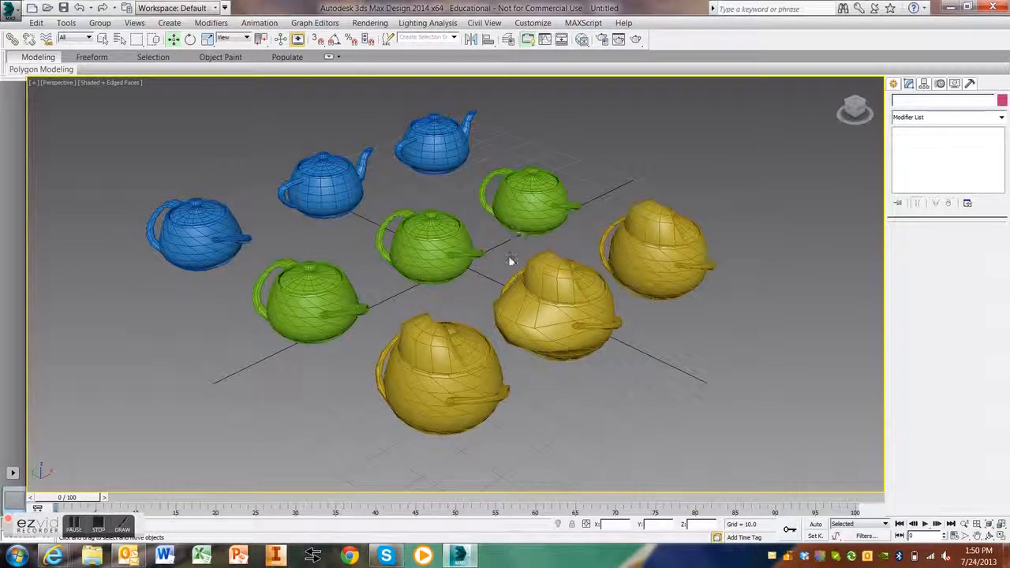
click(183, 243)
ctrl+click(323, 195)
ctrl+click(424, 147)
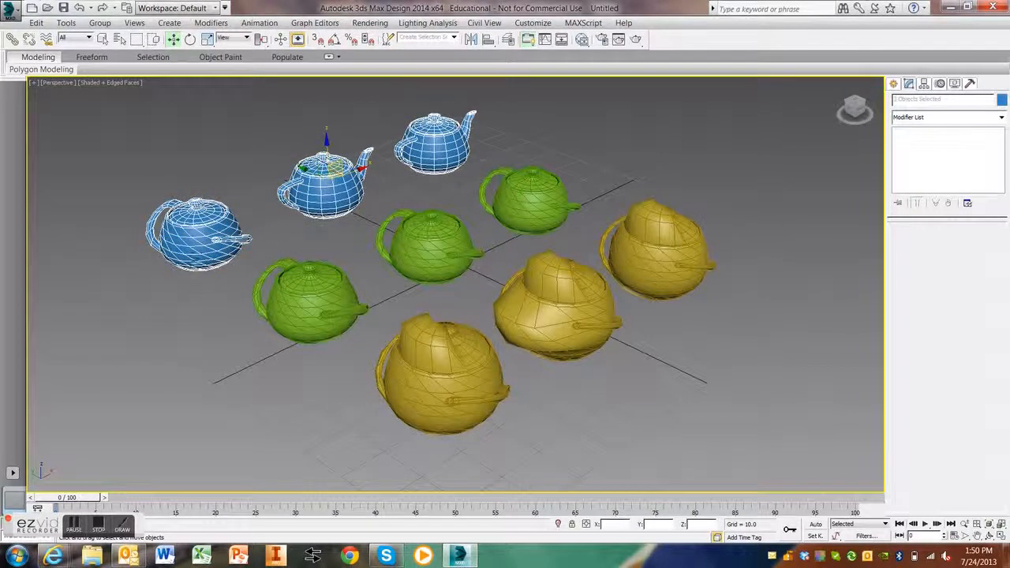
drag(193, 274, 196, 277)
click(189, 316)
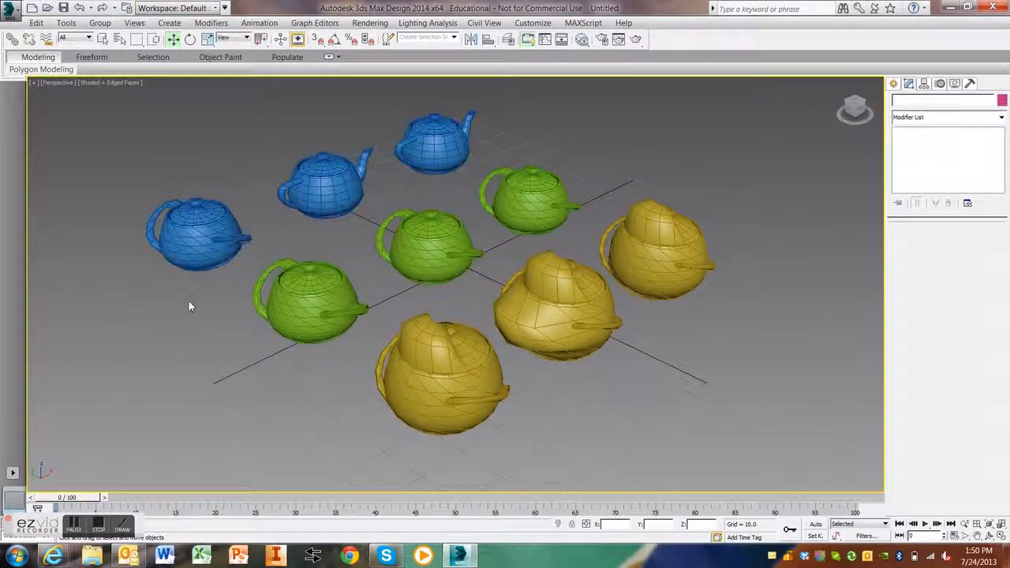
Group the three blue teapots under the name Clone and clear the selection.
click(194, 226)
ctrl+click(328, 200)
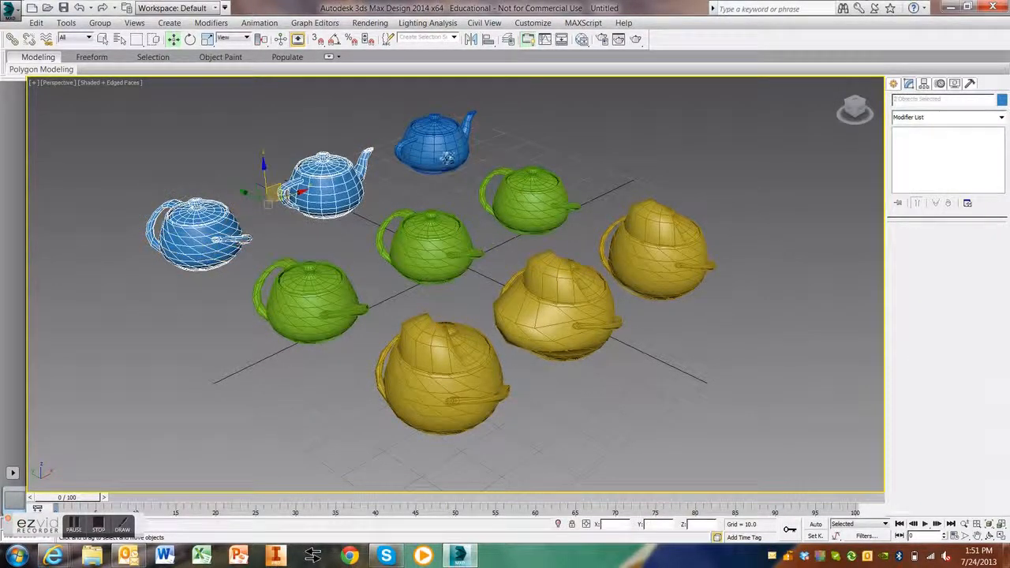
ctrl+click(450, 152)
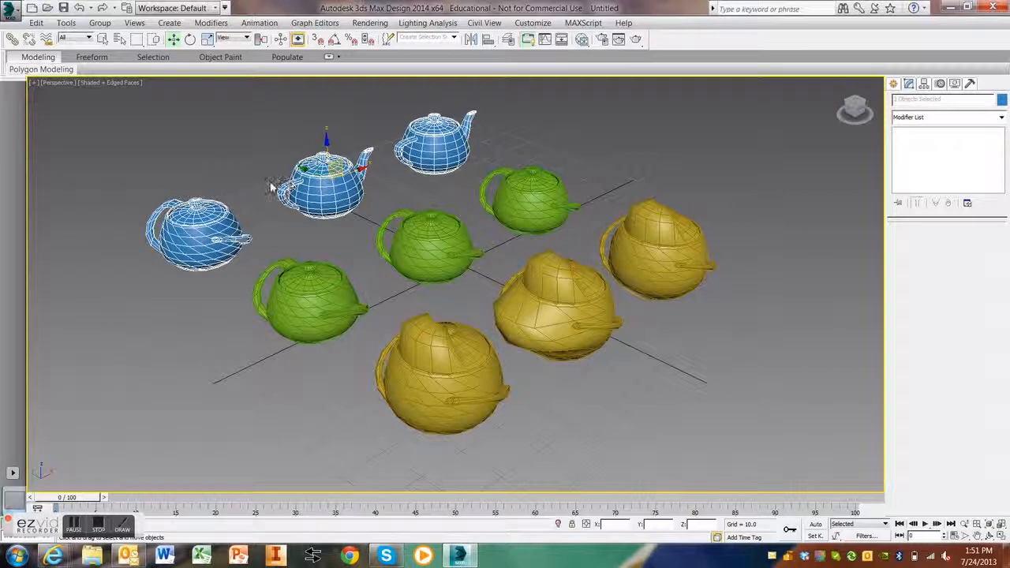
click(108, 28)
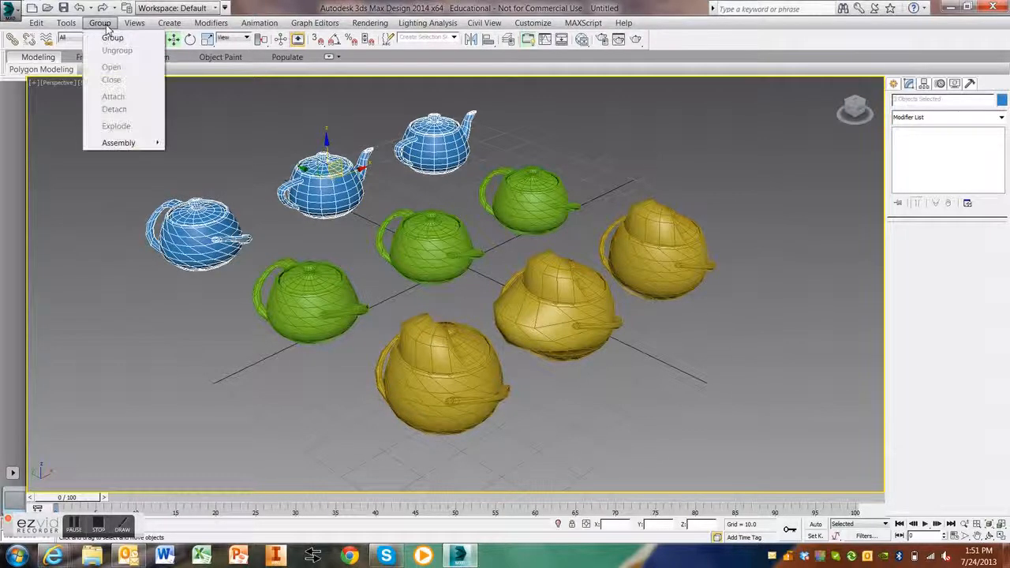
click(111, 38)
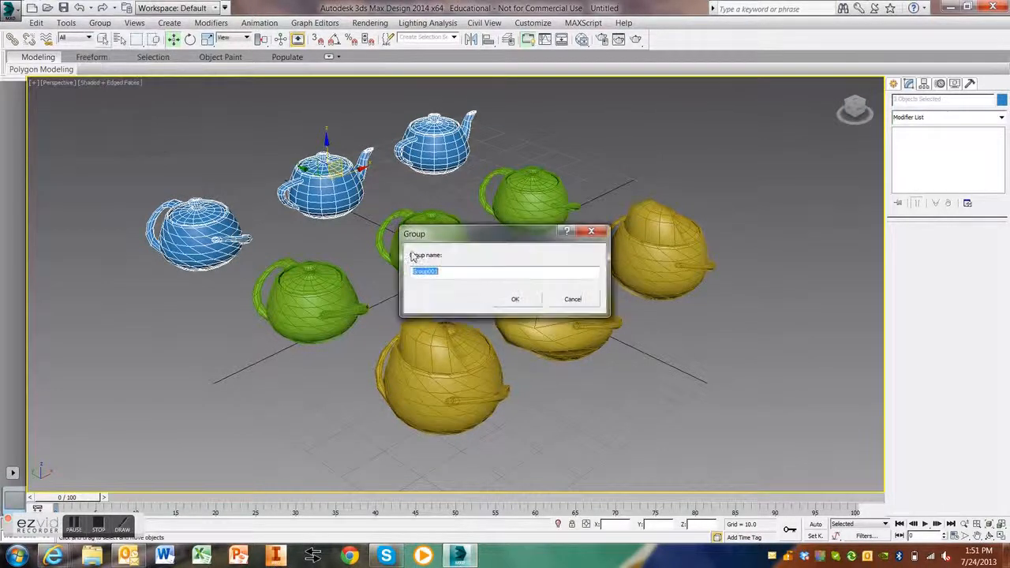
text(G)
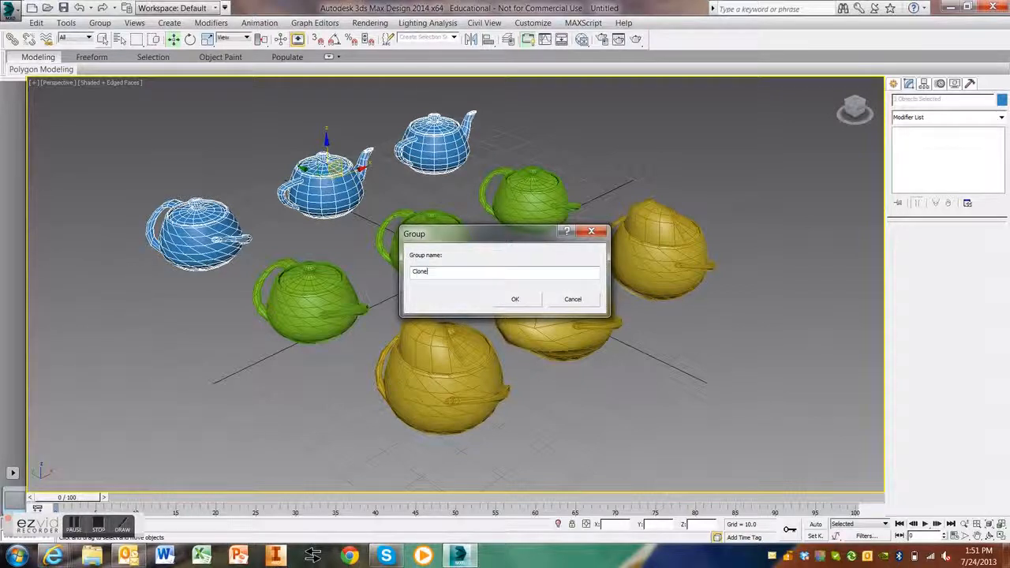
text(lone)
key(Return)
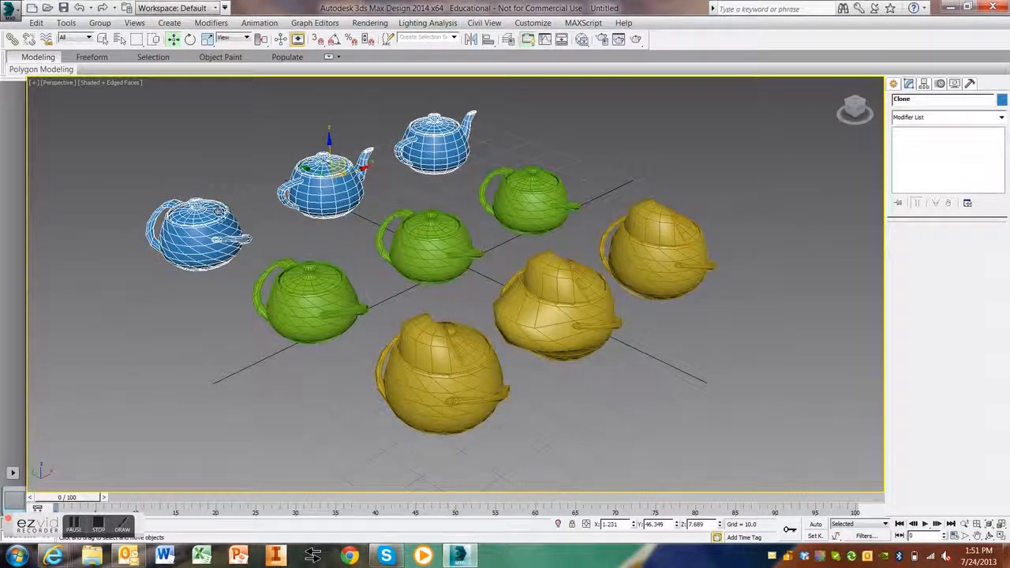
click(195, 181)
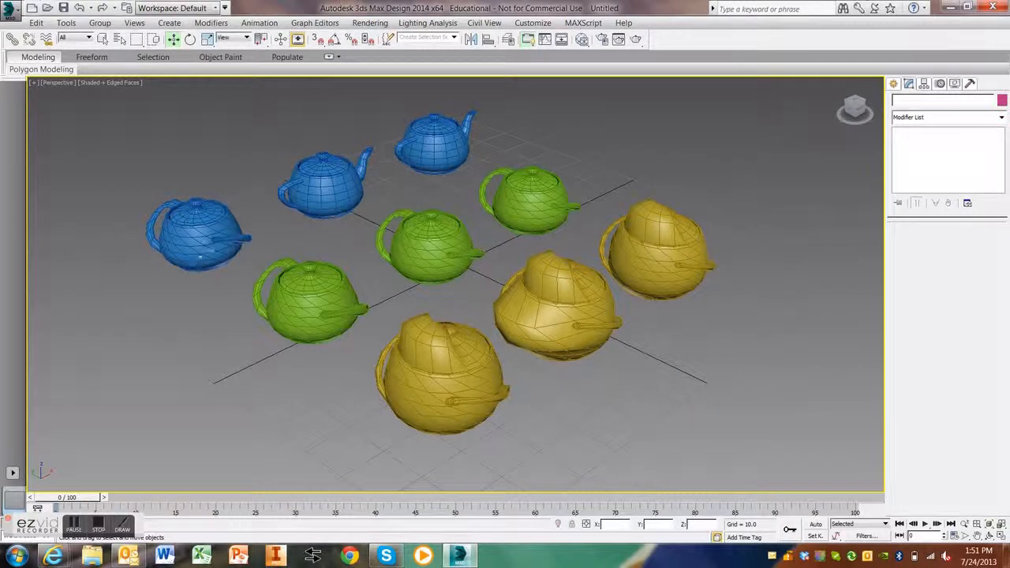
Try moving the blue Clone group as one unit, and undo the move.
click(325, 165)
mouse_move(325, 164)
mouse_down()
mouse_move(315, 95)
mouse_move(277, 158)
mouse_move(306, 163)
mouse_up()
key(ctrl+z)
Group the three green teapots under the name Instance and clear the selection.
click(310, 288)
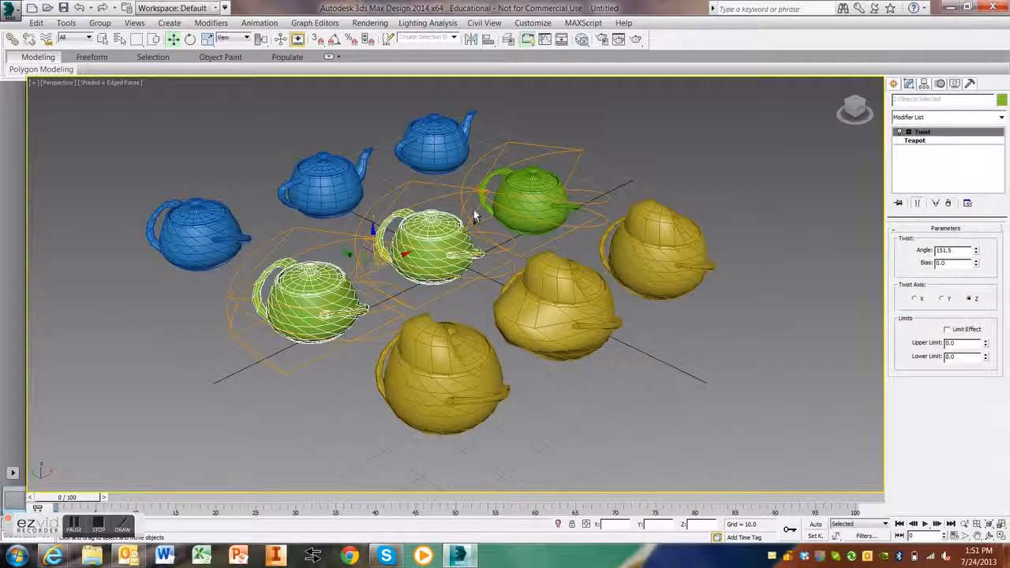
ctrl+click(524, 197)
click(101, 24)
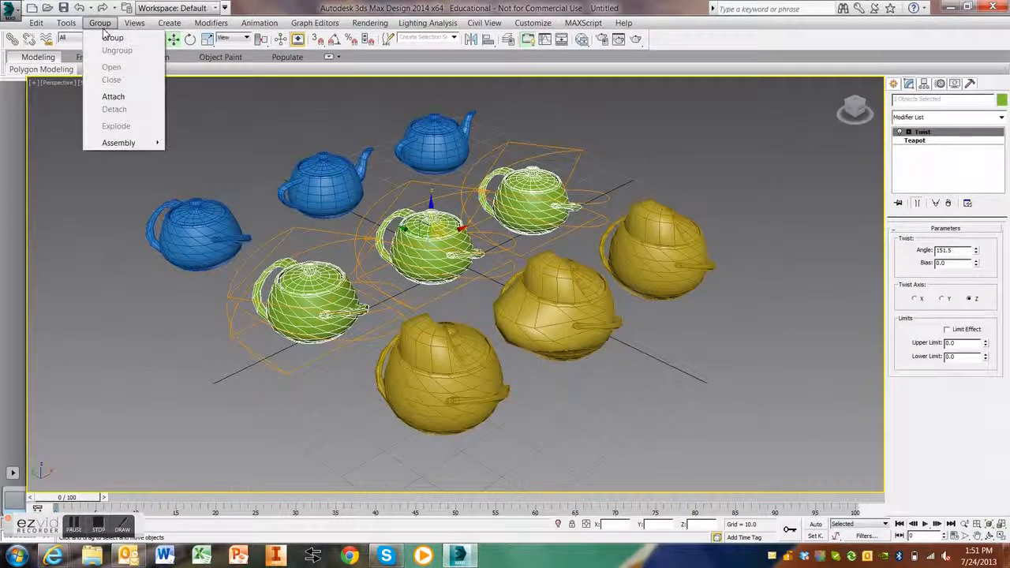
click(111, 37)
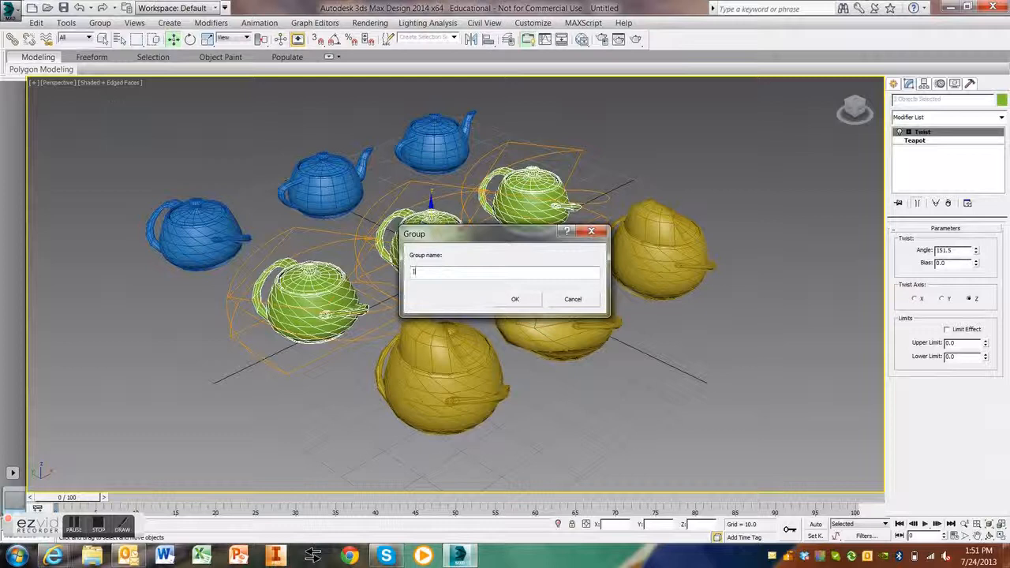
text(Instance)
key(Return)
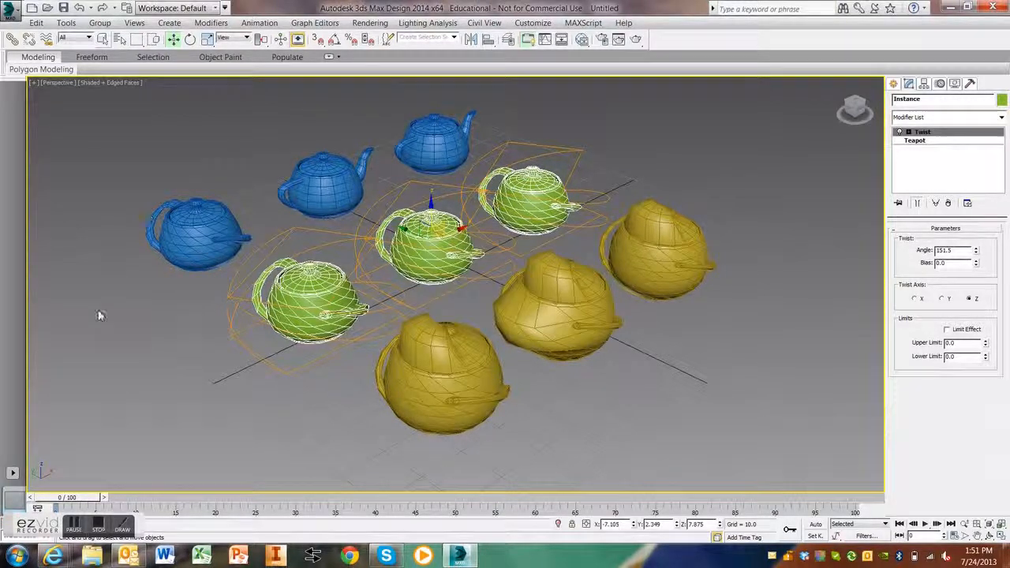
click(217, 350)
Select the green Instance group and try moving all three teapots together.
click(309, 310)
click(895, 84)
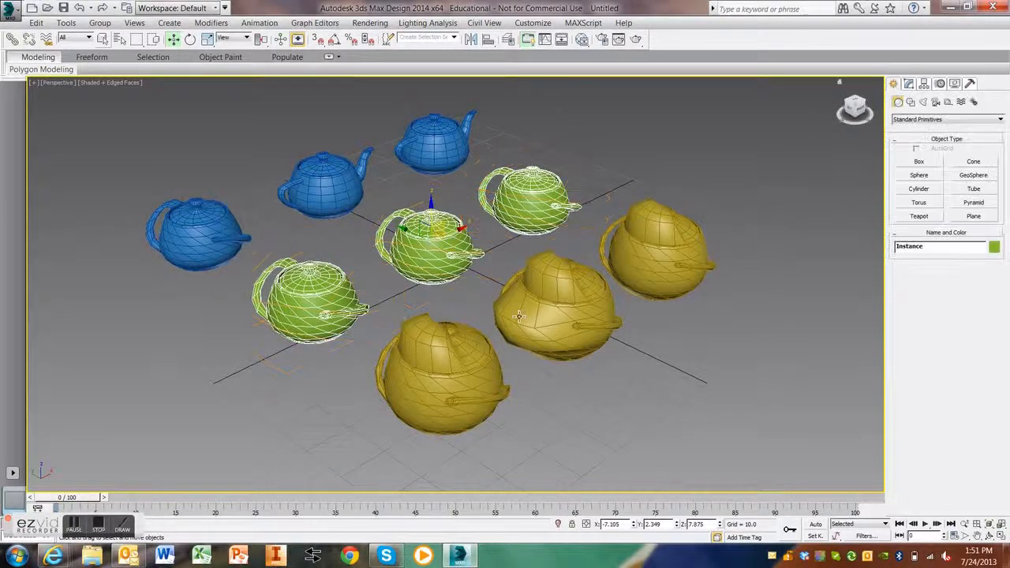
click(339, 358)
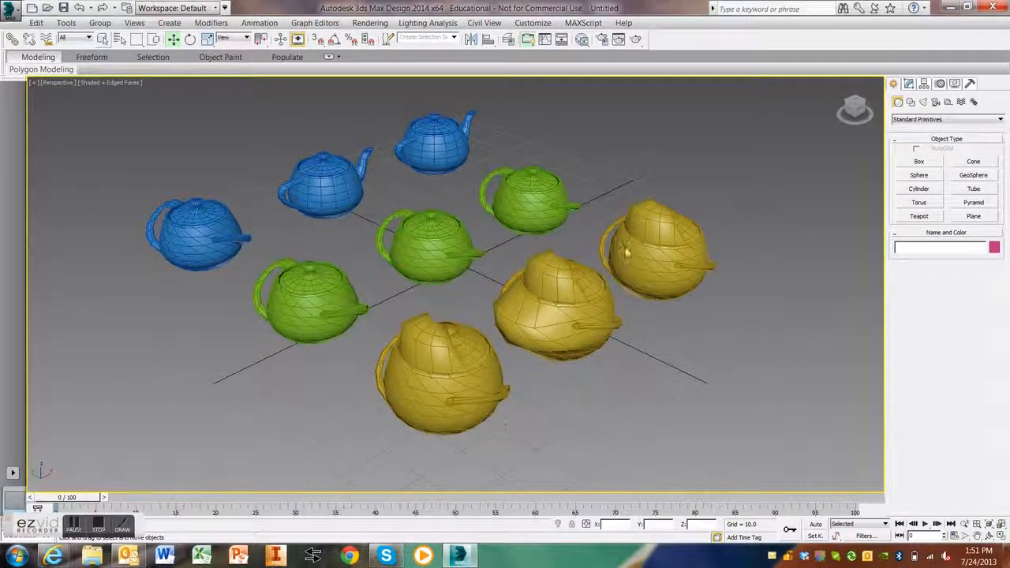
click(298, 281)
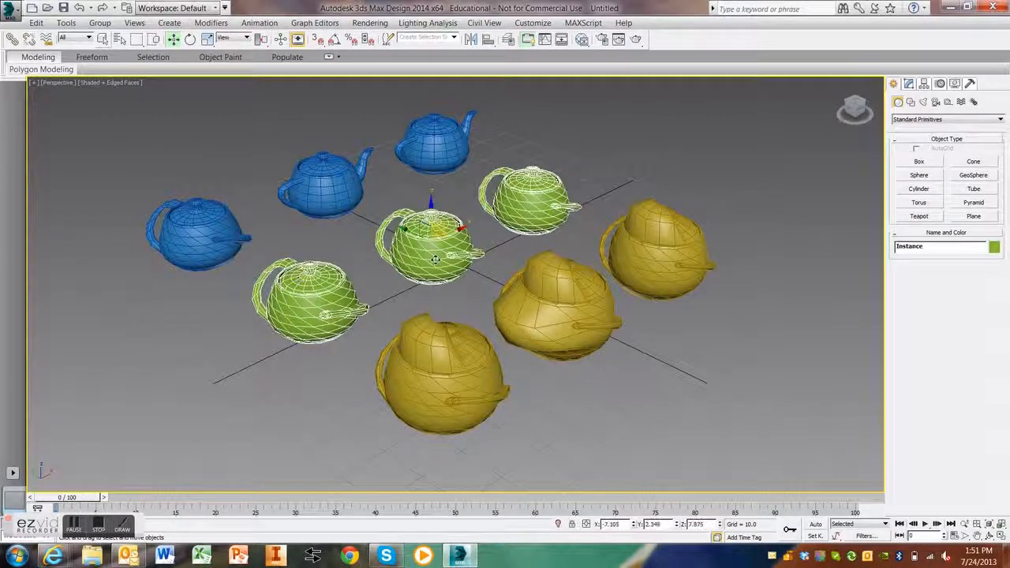
mouse_move(439, 230)
mouse_down()
mouse_move(492, 189)
mouse_move(414, 218)
mouse_move(440, 227)
mouse_up()
right_click(439, 229)
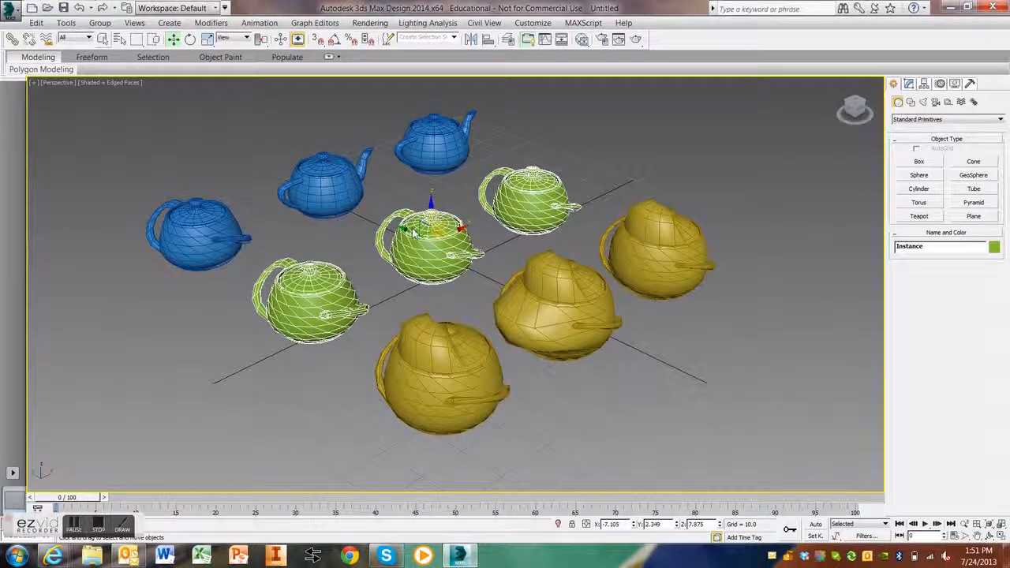
Ungroup the green Instance group and test selecting its teapots individually.
click(100, 23)
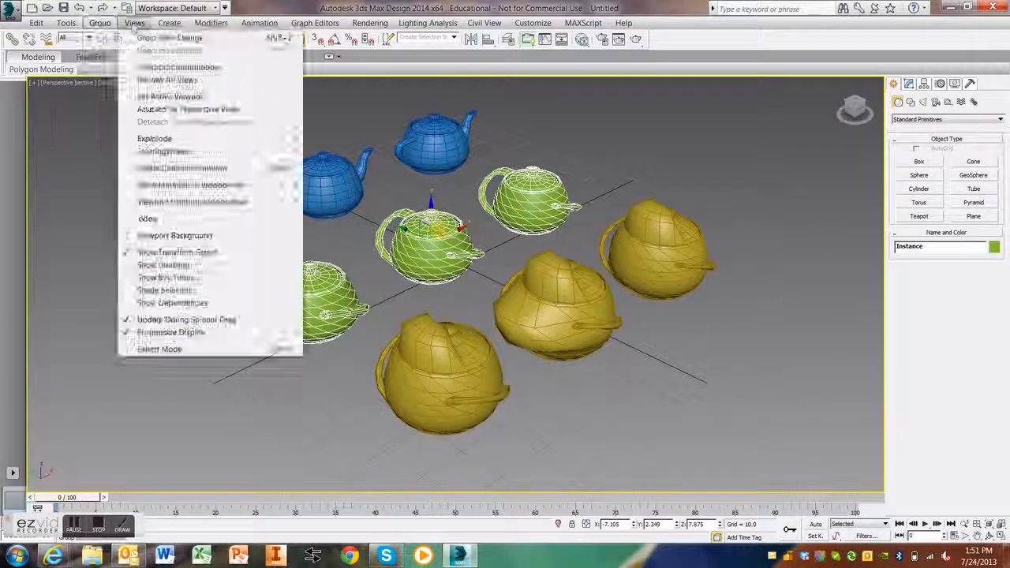
click(117, 50)
click(213, 309)
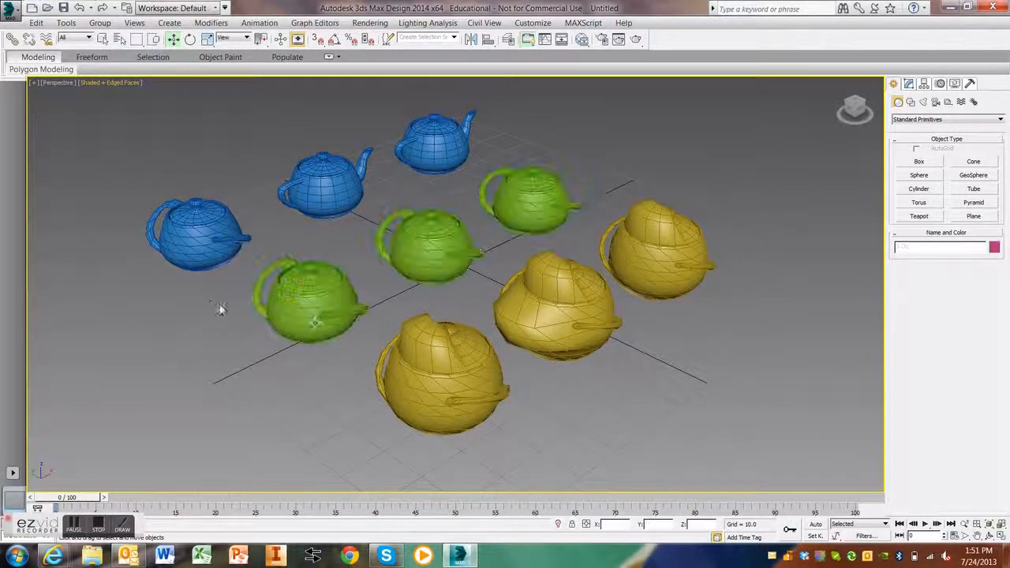
click(272, 275)
ctrl+click(422, 243)
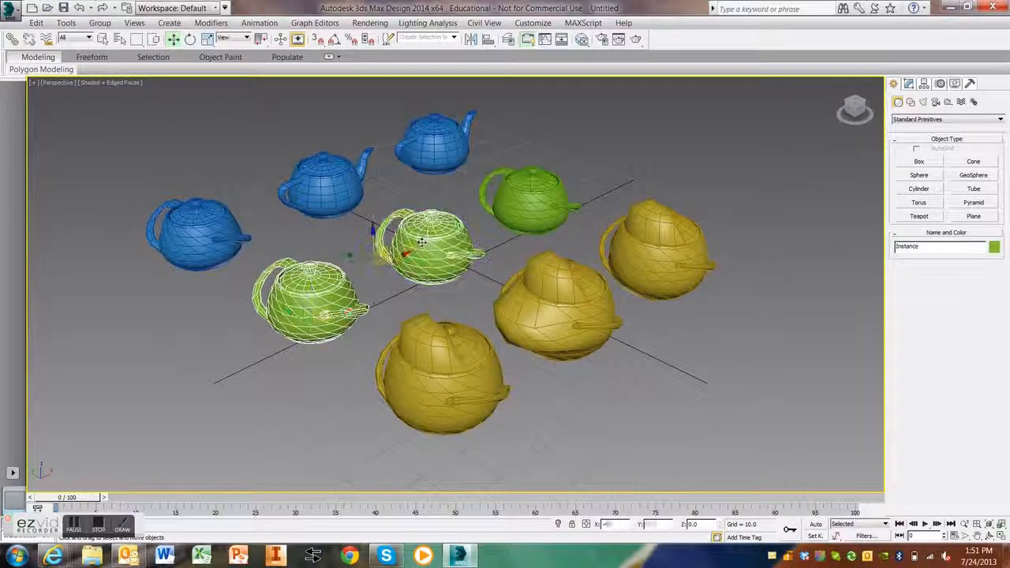
click(410, 310)
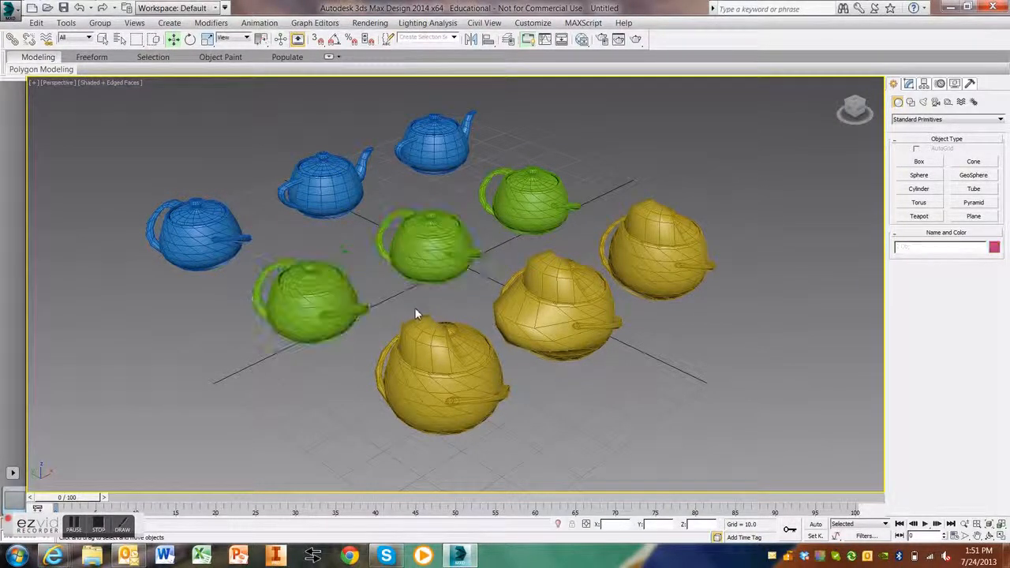
click(101, 527)
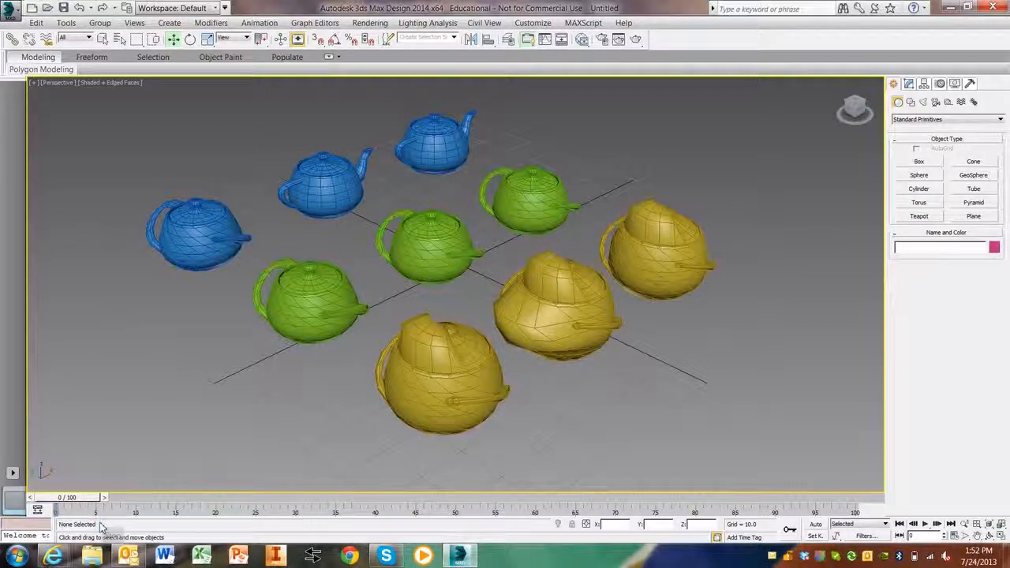